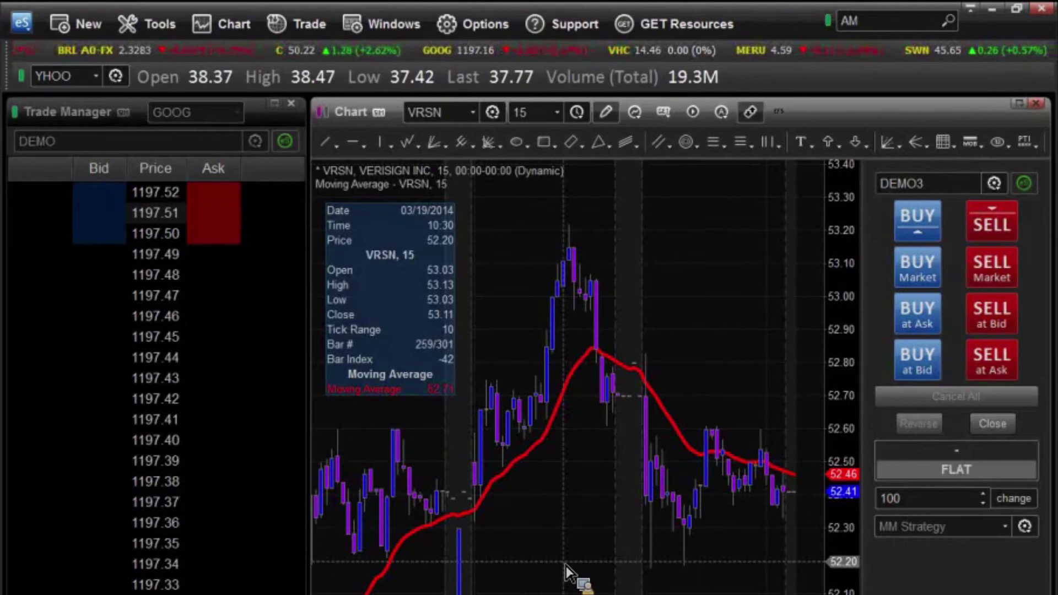
Step: Open the Money Management Planner and start a new exit strategy named 'Stocks'
click(314, 24)
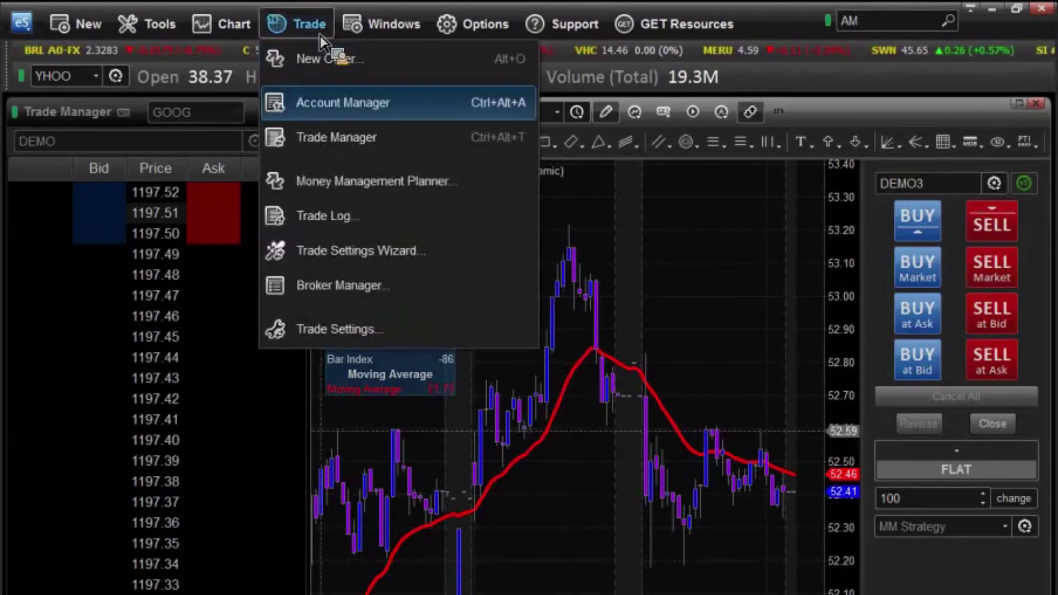
click(340, 190)
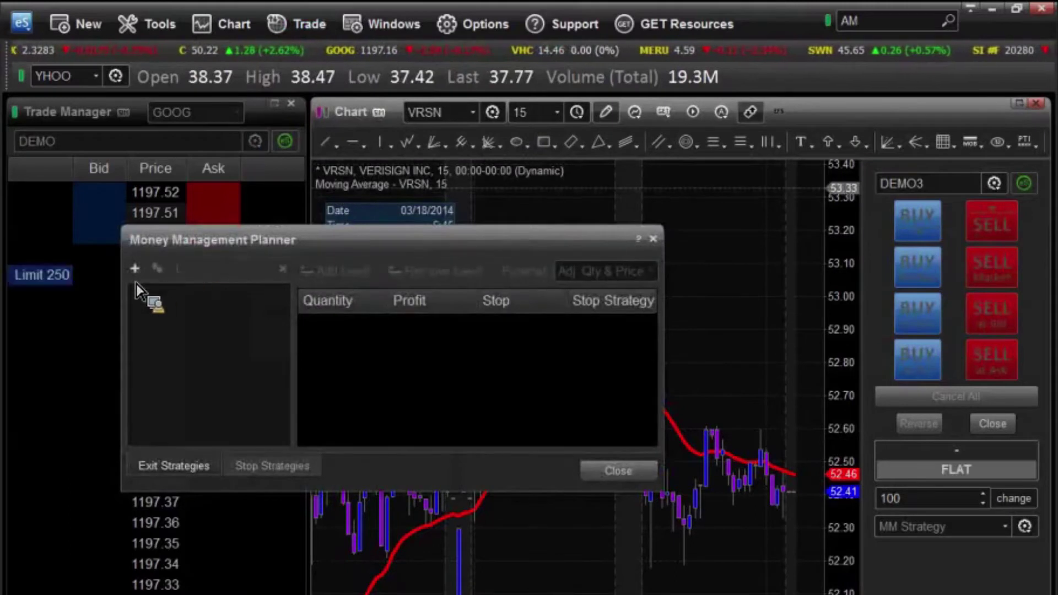
click(134, 269)
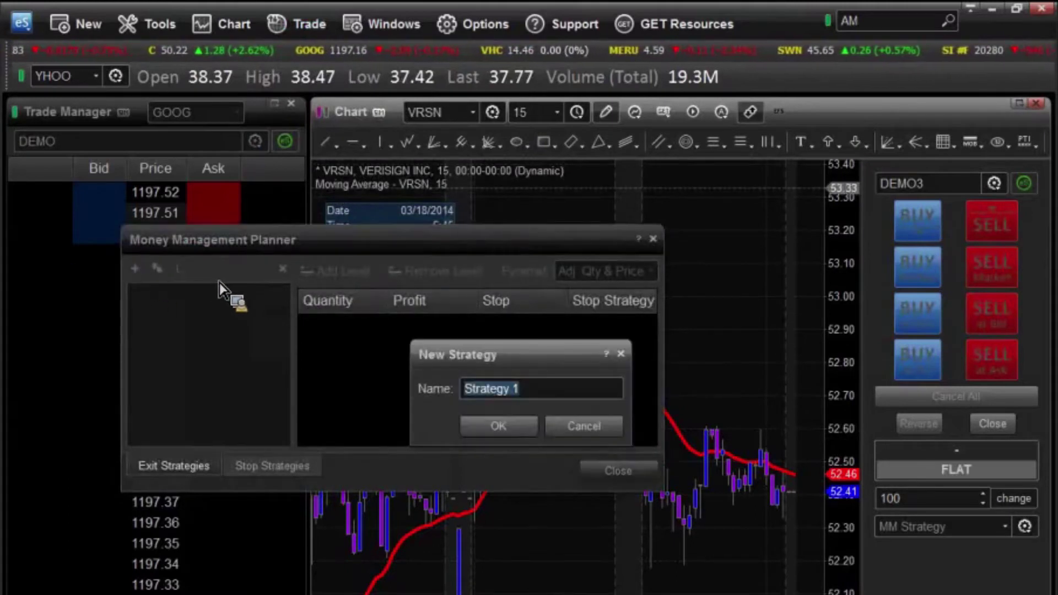
text(Styo)
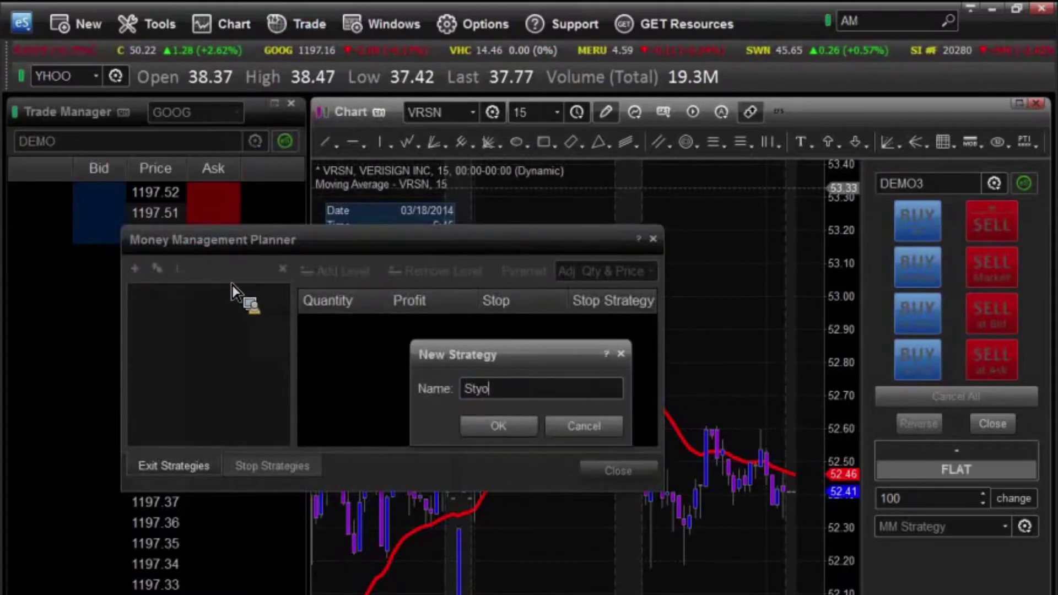
key(BackSpace)
key(BackSpace)
text(ock)
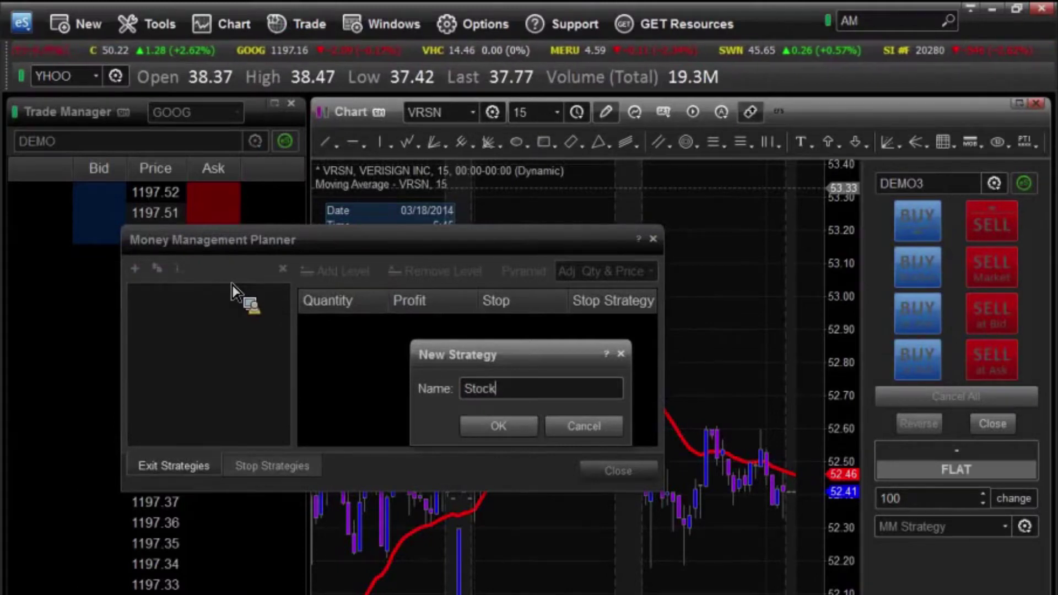
text(s)
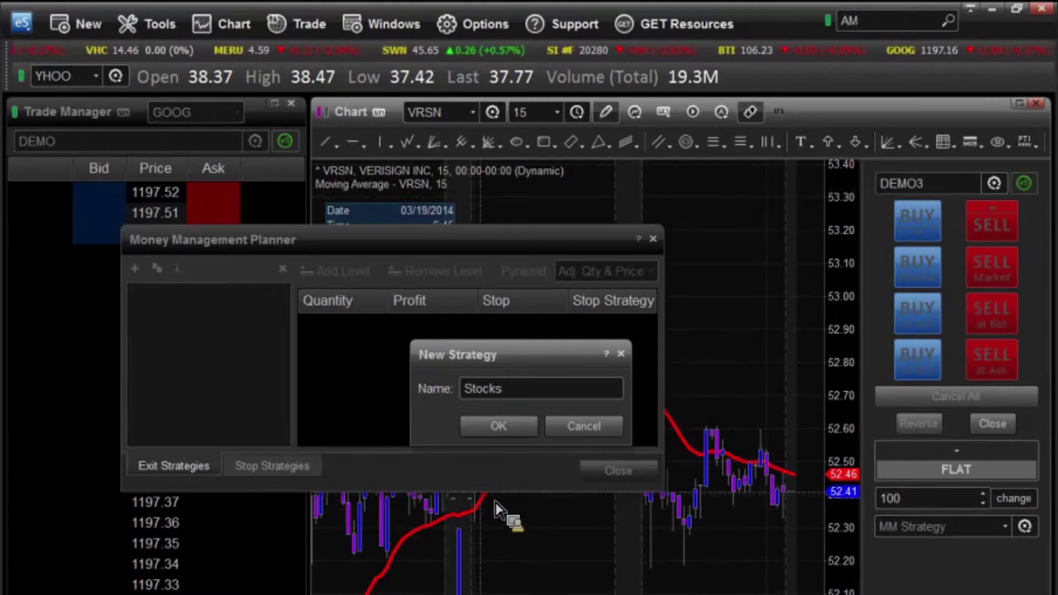
Step: Create the Stocks strategy and set its first level's quantity to 100
click(508, 432)
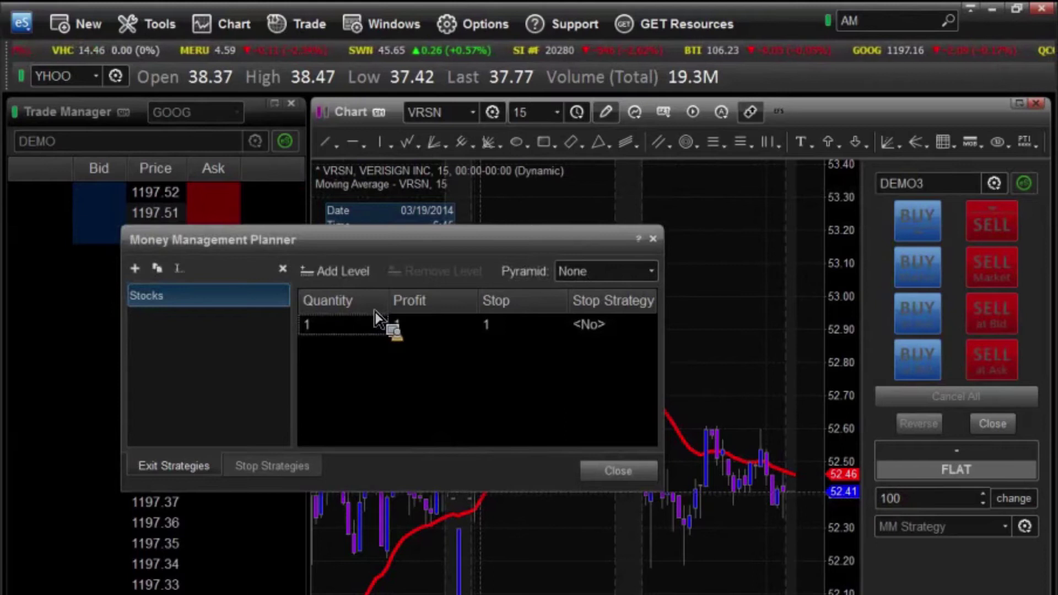
click(340, 330)
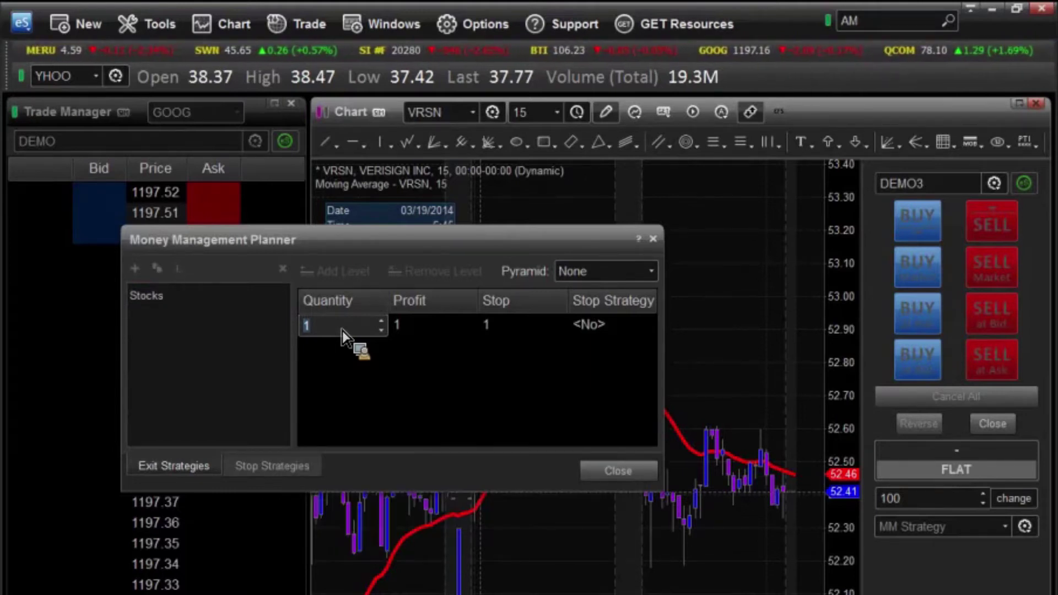
text(00)
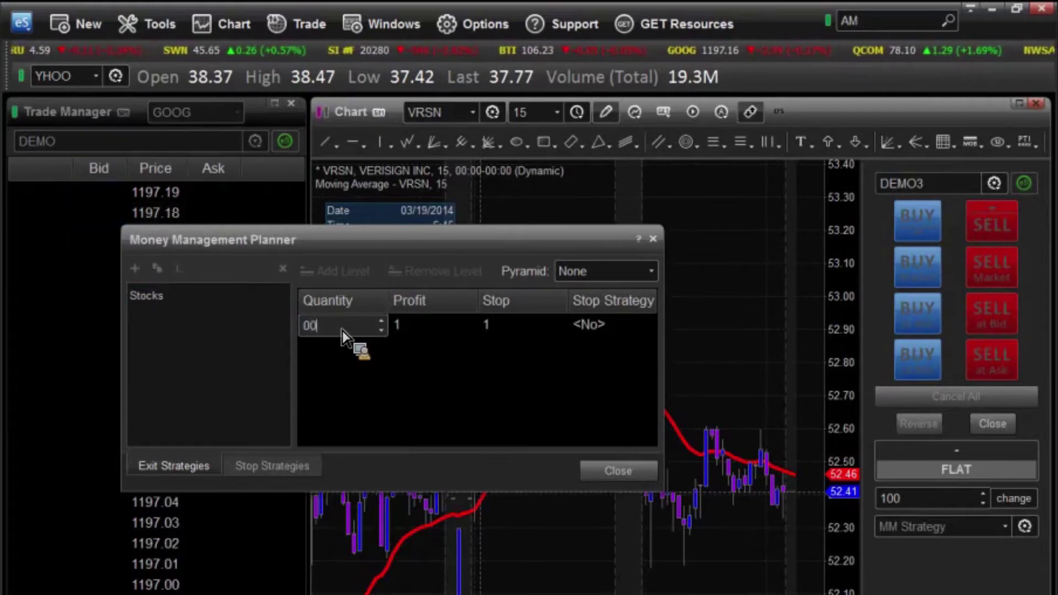
key(BackSpace)
key(BackSpace)
text(100)
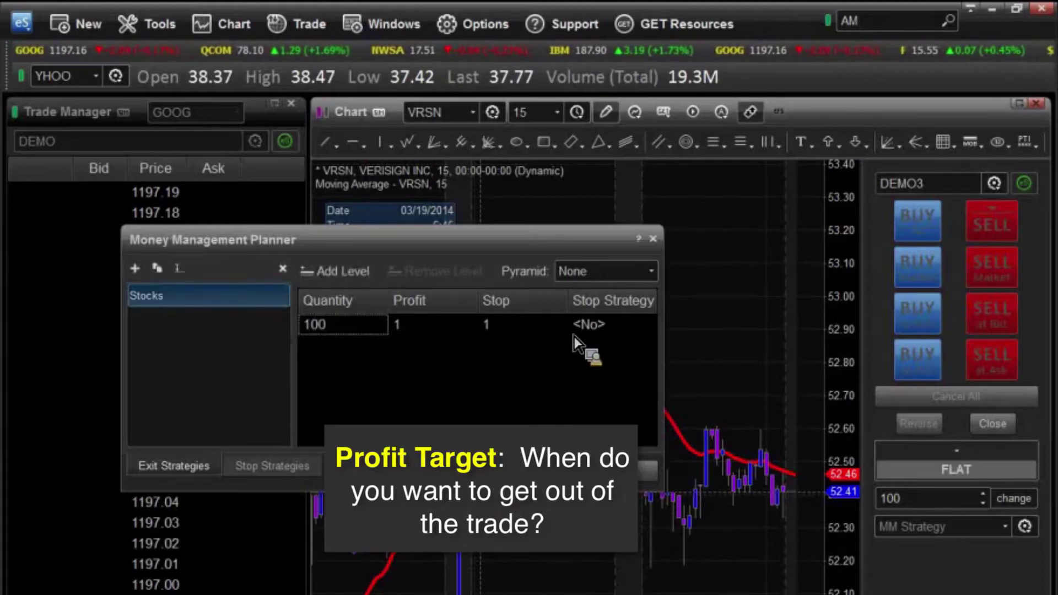
Step: Enter profit target 50 and stop 15 for the Stocks level with quantity 100
click(469, 329)
key(BackSpace)
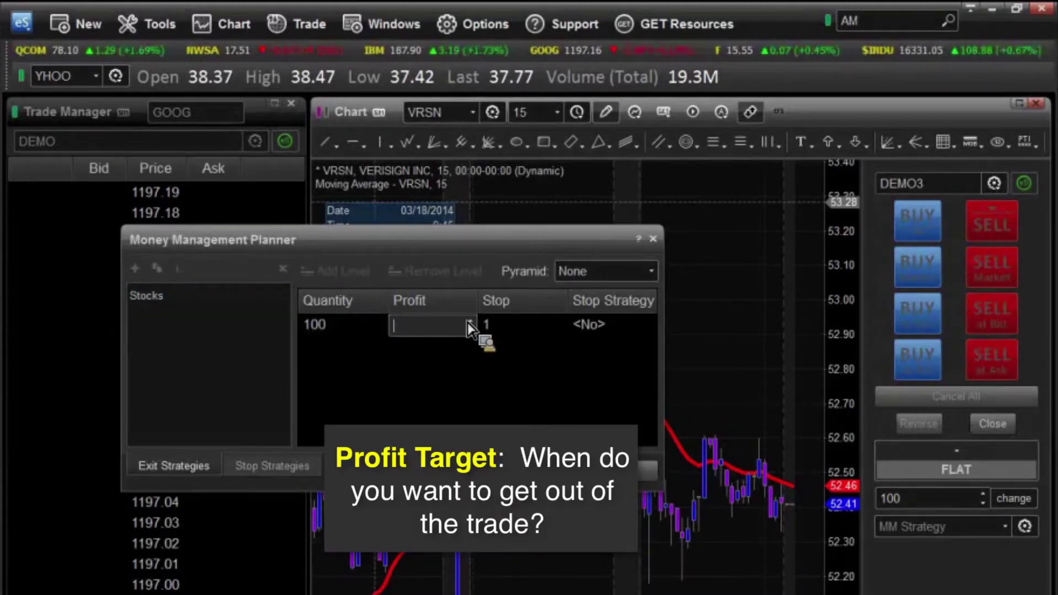
text(0)
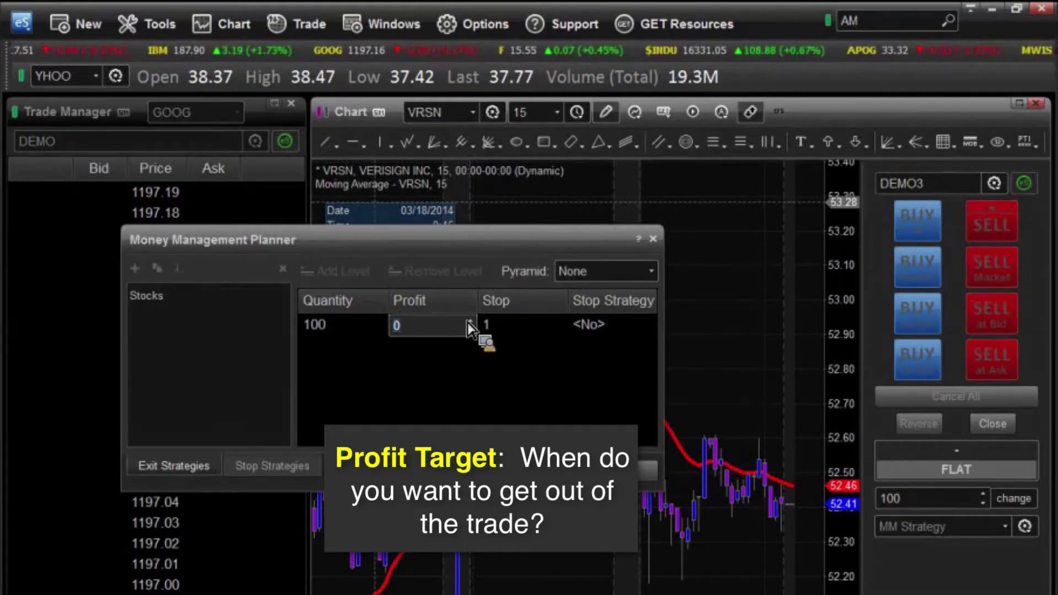
text(50)
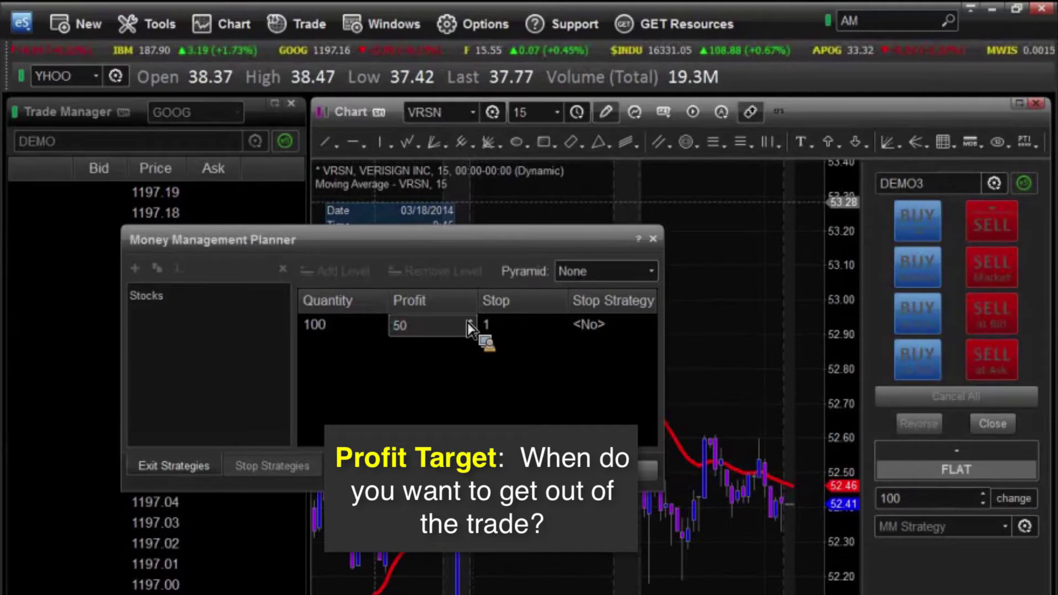
key(Return)
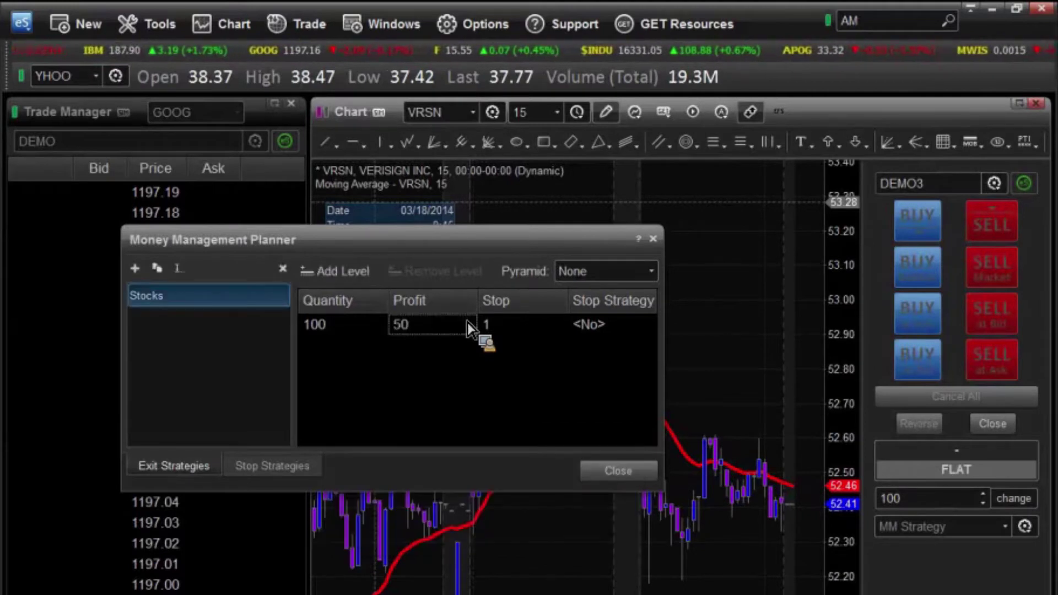
click(504, 311)
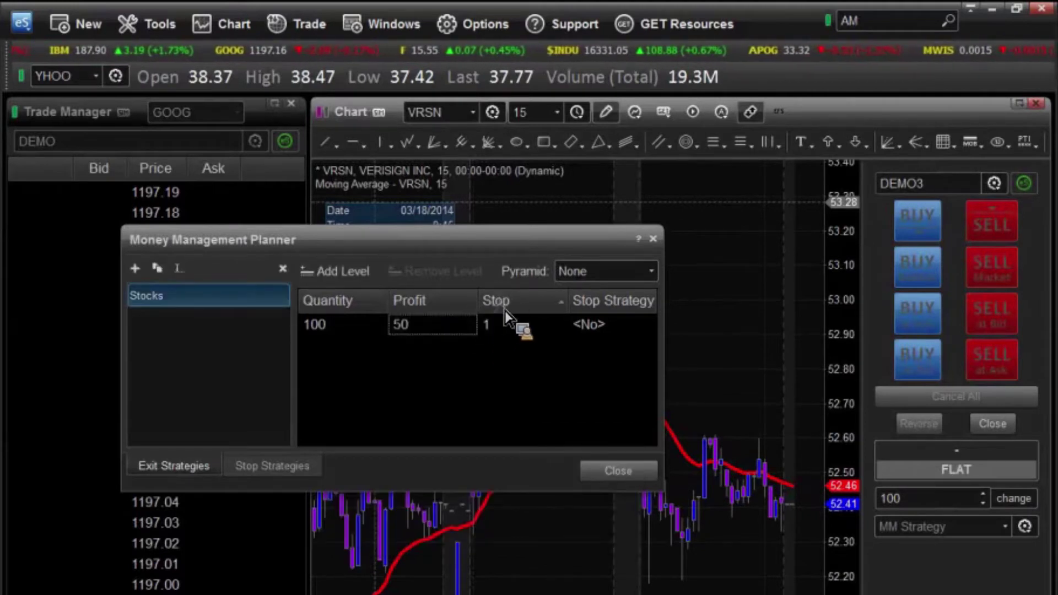
click(504, 324)
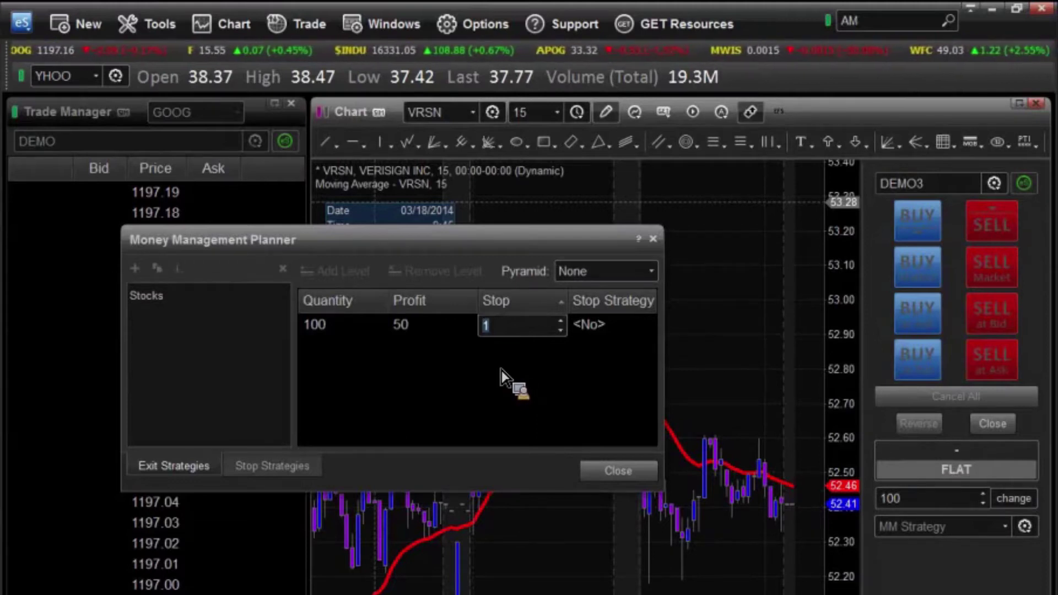
text(156)
key(BackSpace)
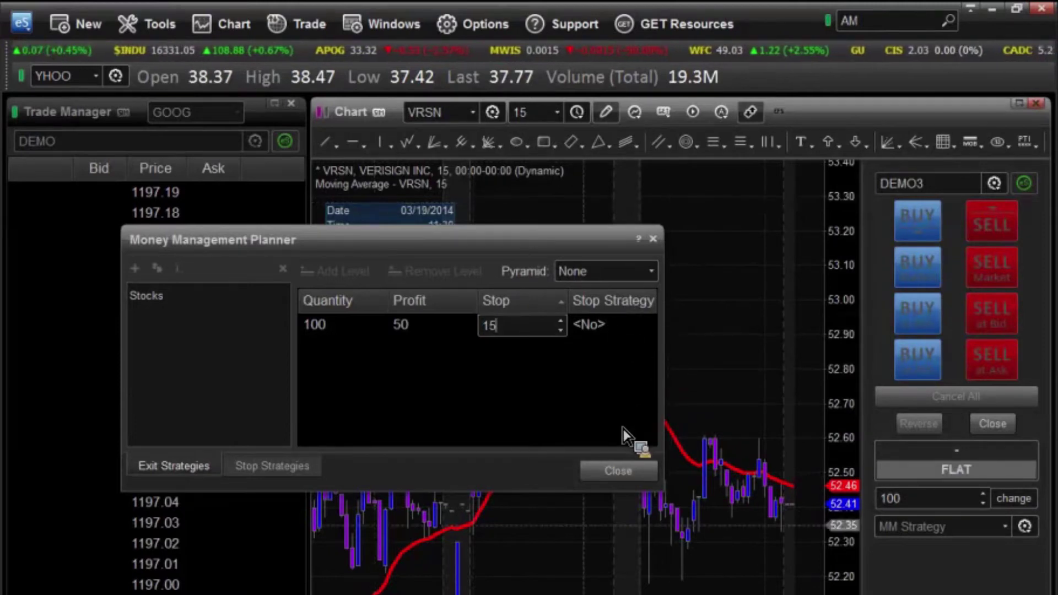
Step: Close the planner and apply the Stocks strategy in the chart's order panel
click(623, 477)
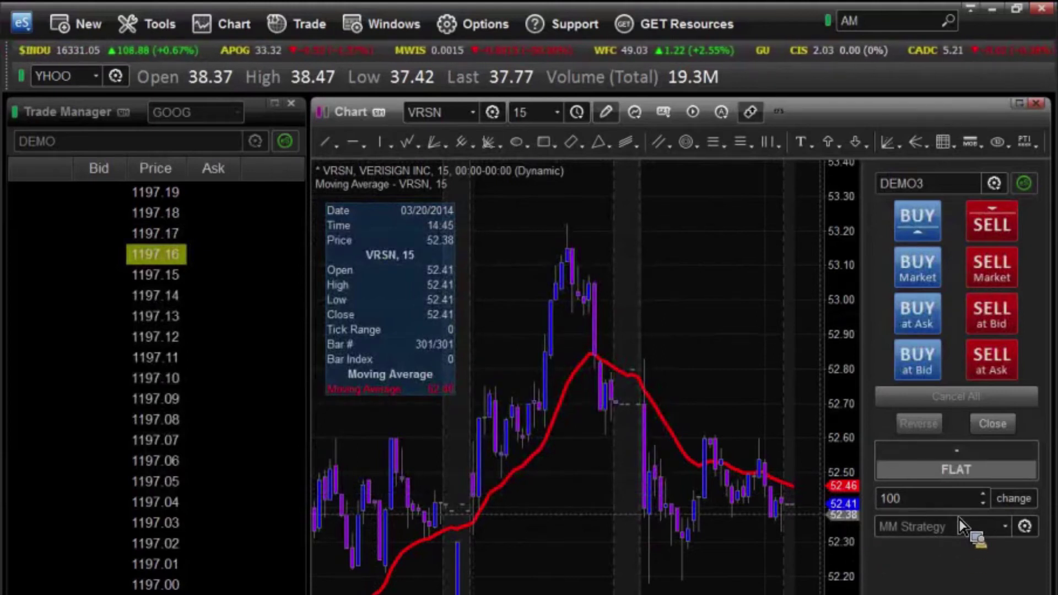
click(1002, 526)
click(1003, 526)
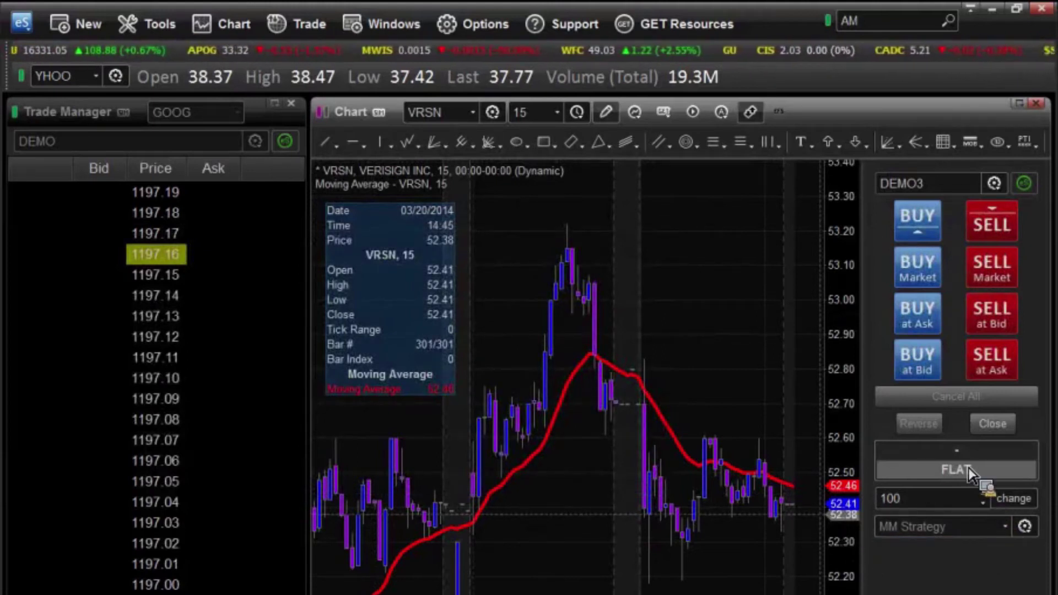
double_click(897, 499)
text(0)
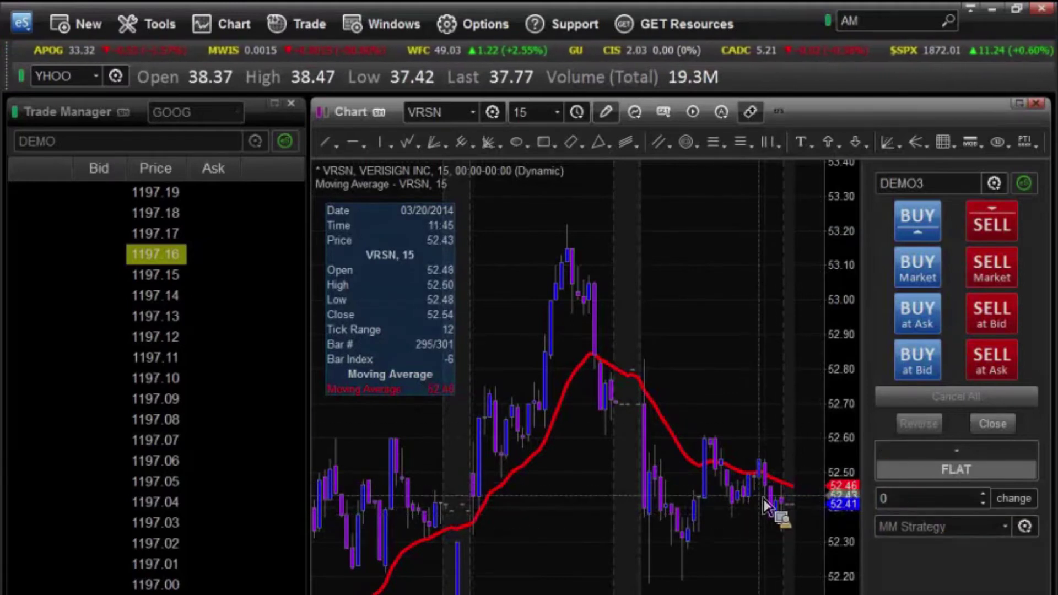
click(936, 528)
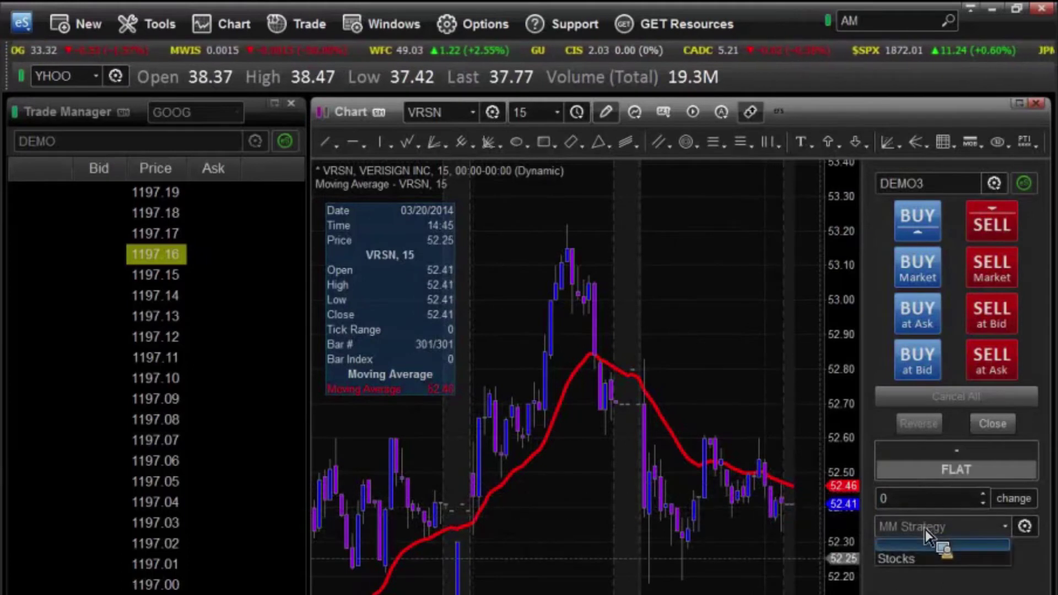
click(916, 559)
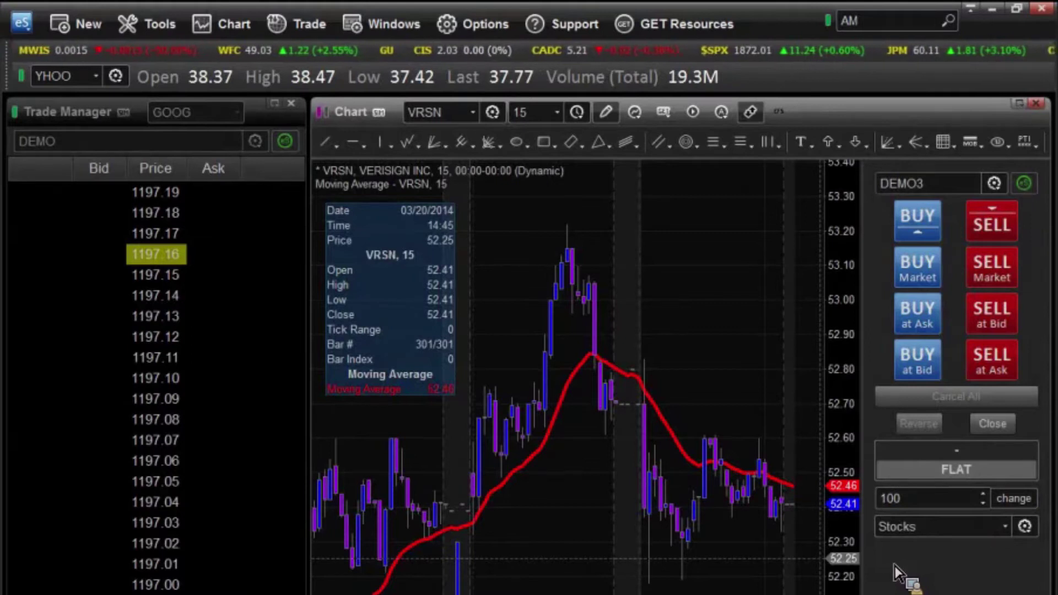
Step: Reset the order quantity and reselect Stocks so the quantity shows 100
double_click(892, 498)
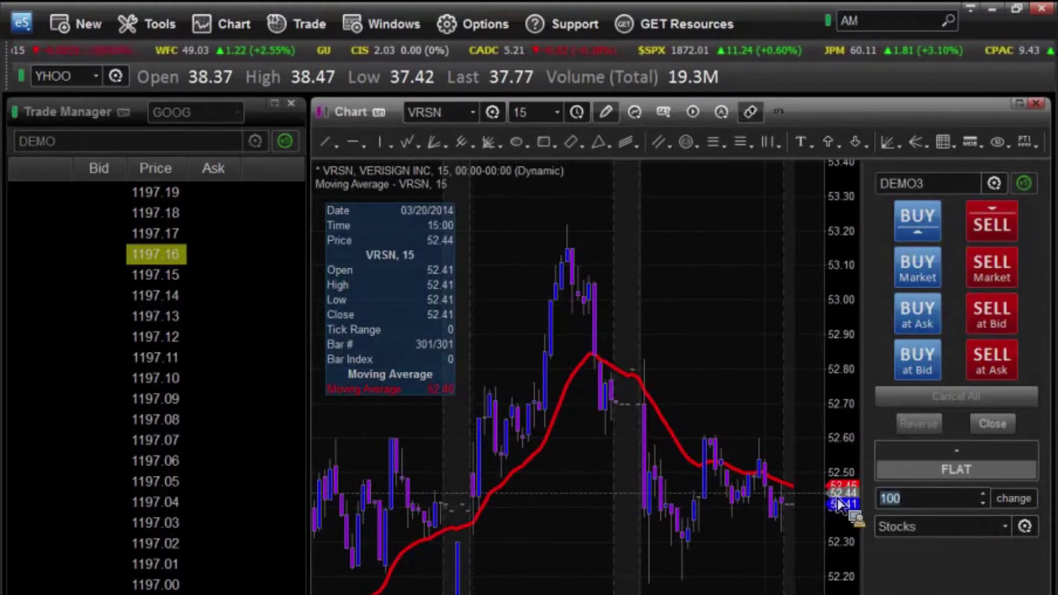
text(500)
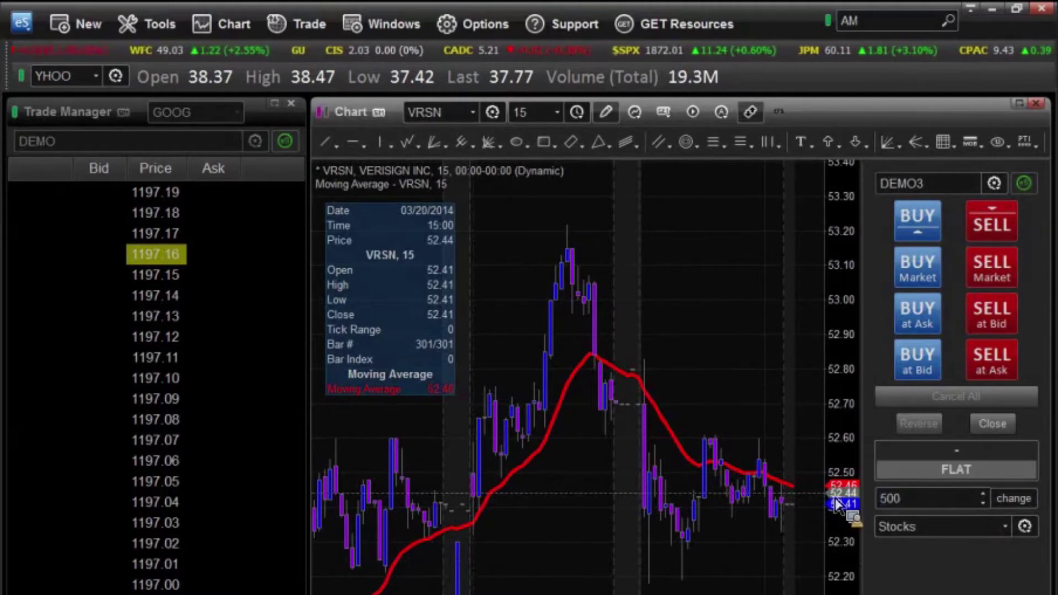
key(BackSpace)
key(BackSpace)
key(BackSpace)
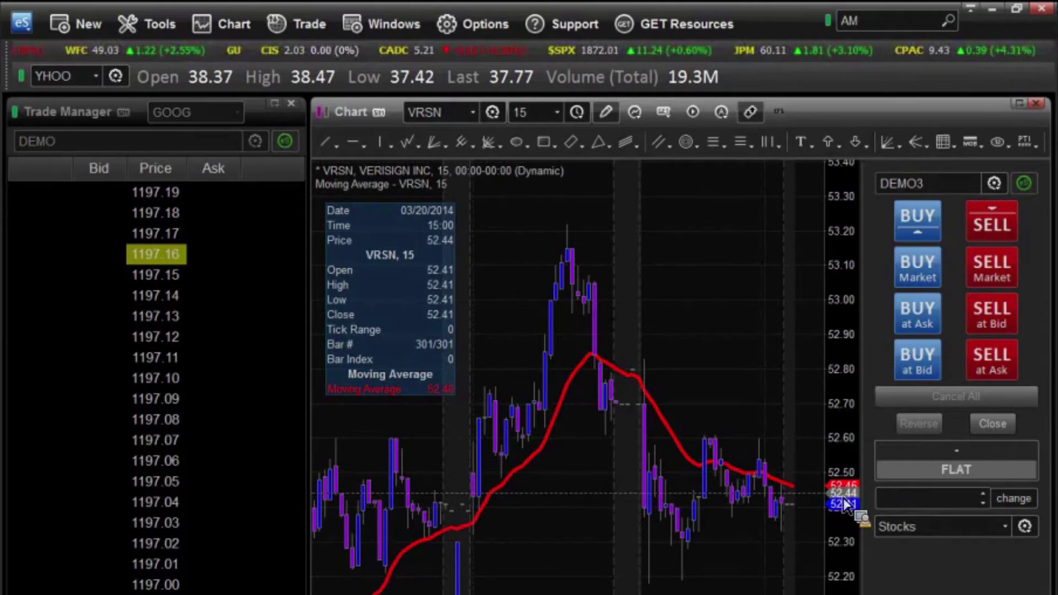
text(0)
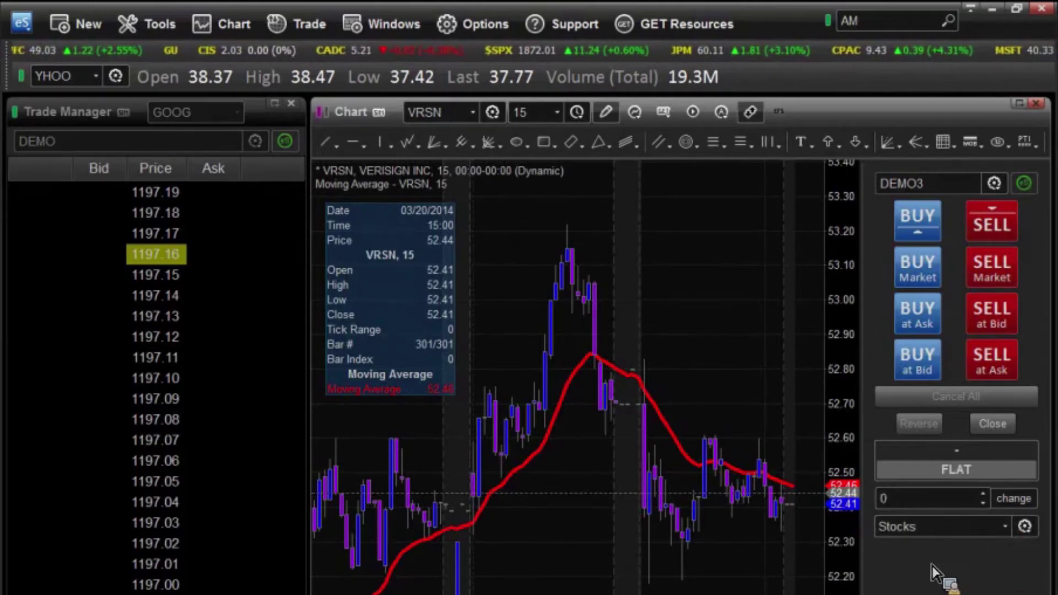
click(925, 528)
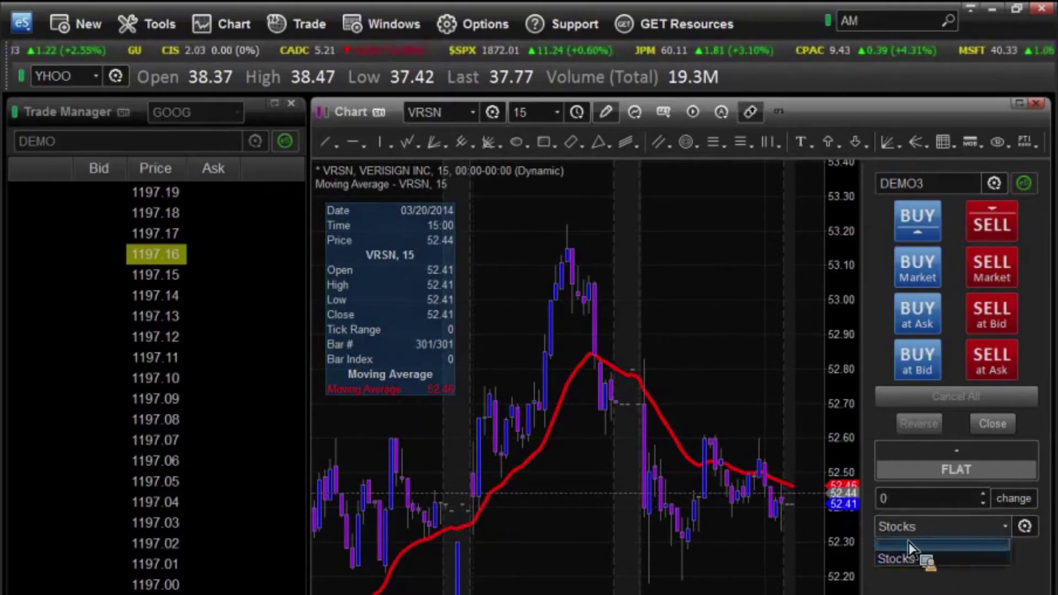
click(909, 545)
click(917, 534)
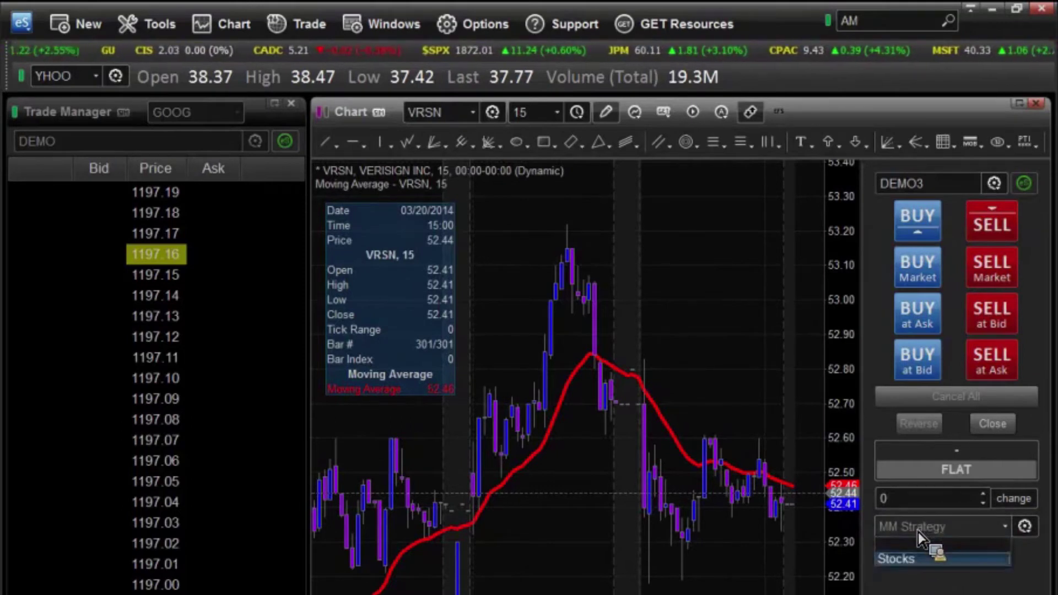
click(925, 559)
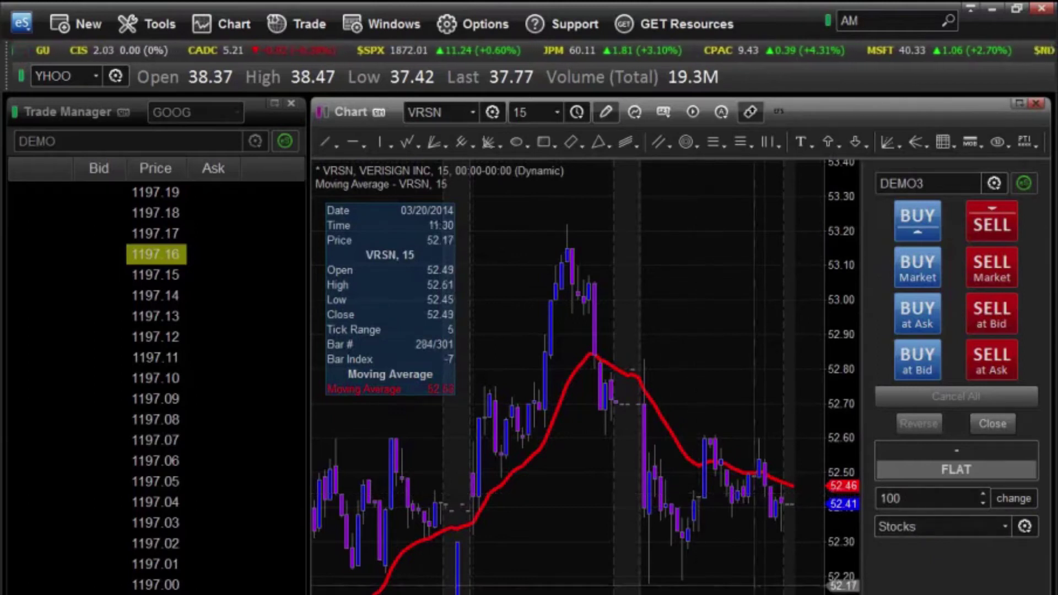
Step: Drag test orders onto the chart, widen the price scale, and market-buy 100 VRSN shares
mouse_move(949, 314)
mouse_down()
mouse_move(689, 289)
mouse_move(862, 295)
mouse_move(1052, 218)
mouse_move(1031, 205)
mouse_move(937, 234)
mouse_move(859, 229)
mouse_move(956, 236)
mouse_move(799, 366)
mouse_move(788, 449)
mouse_move(768, 369)
mouse_move(798, 370)
mouse_move(803, 401)
mouse_move(777, 418)
mouse_up()
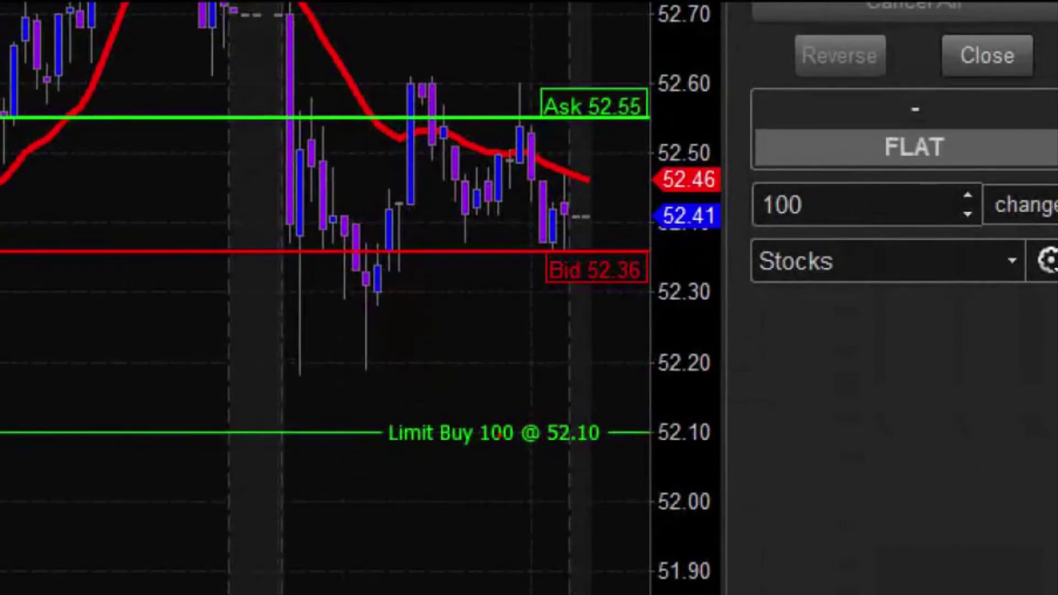
mouse_move(472, 451)
mouse_down()
mouse_move(499, 450)
mouse_move(524, 431)
mouse_move(500, 417)
mouse_move(475, 438)
mouse_up()
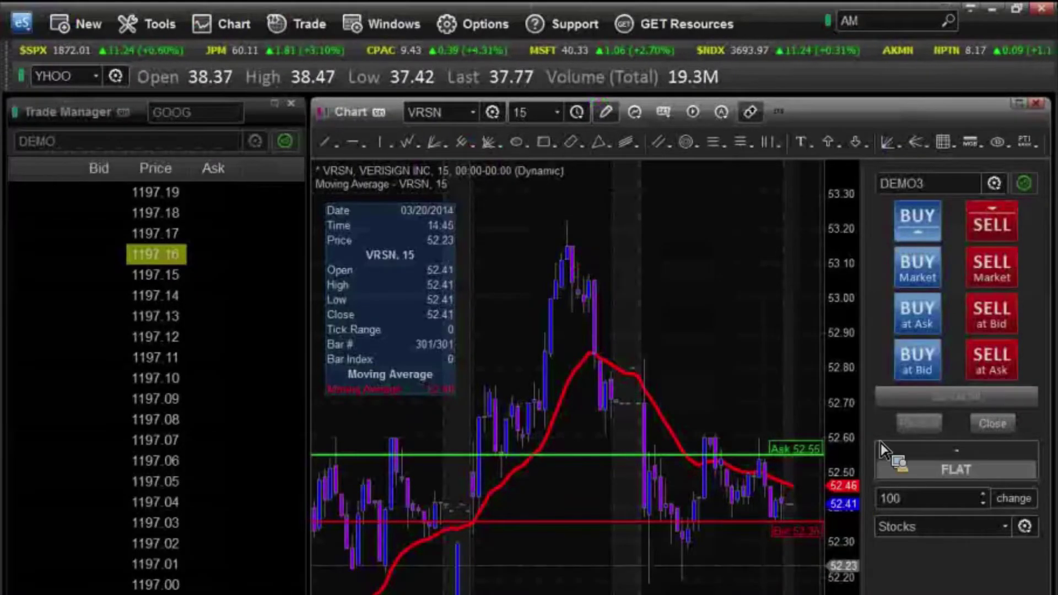
mouse_move(738, 369)
mouse_down()
mouse_move(740, 330)
mouse_move(793, 405)
mouse_move(782, 419)
mouse_up()
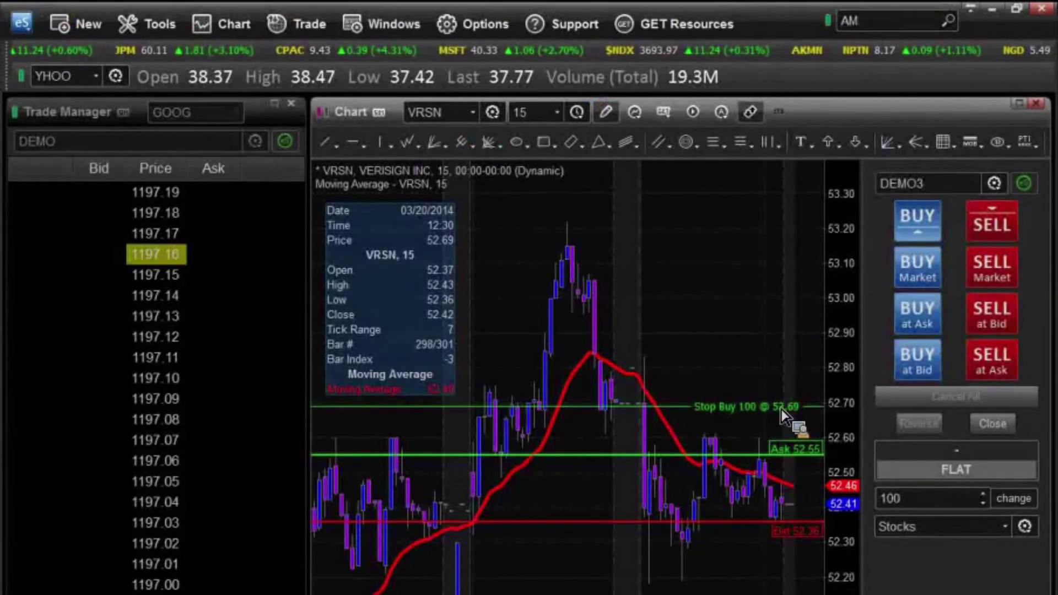
drag(843, 272, 849, 480)
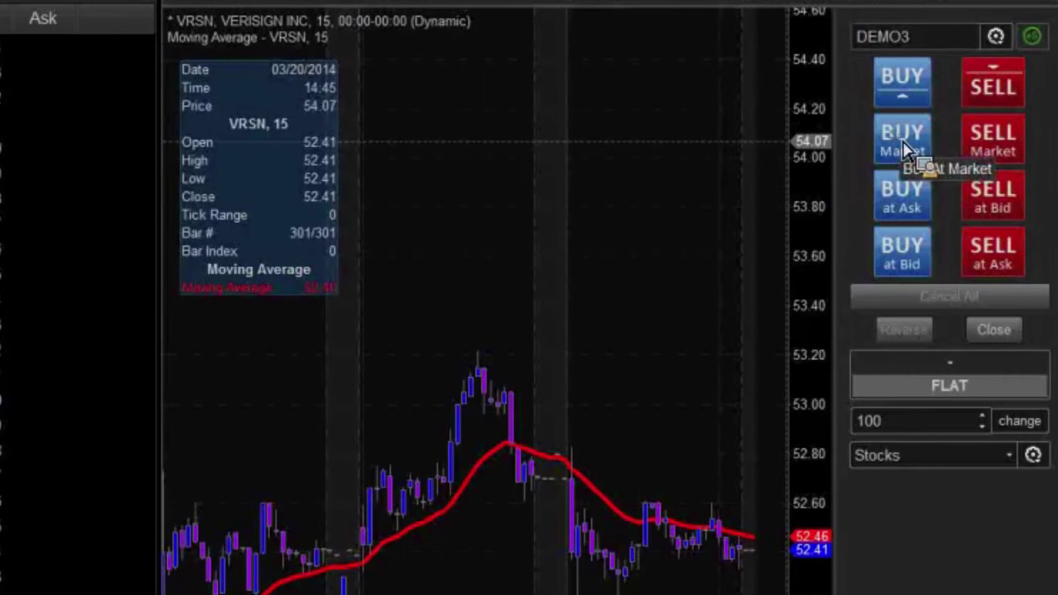
click(916, 255)
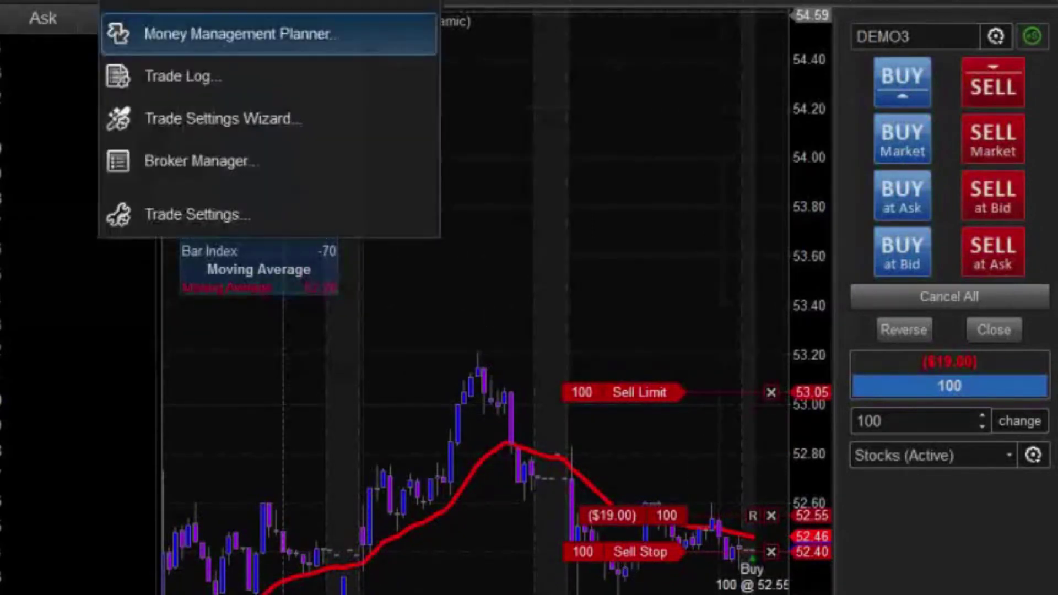
Step: Reopen the Money Management Planner, close the open VRSN position, and reposition the planner
click(180, 48)
drag(213, 113, 85, 3)
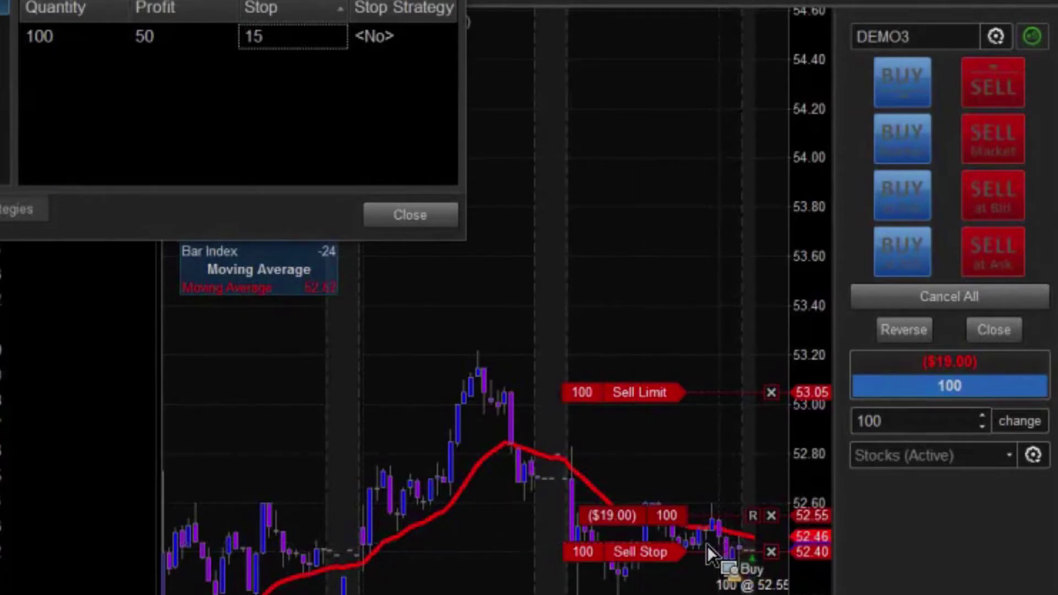
click(771, 515)
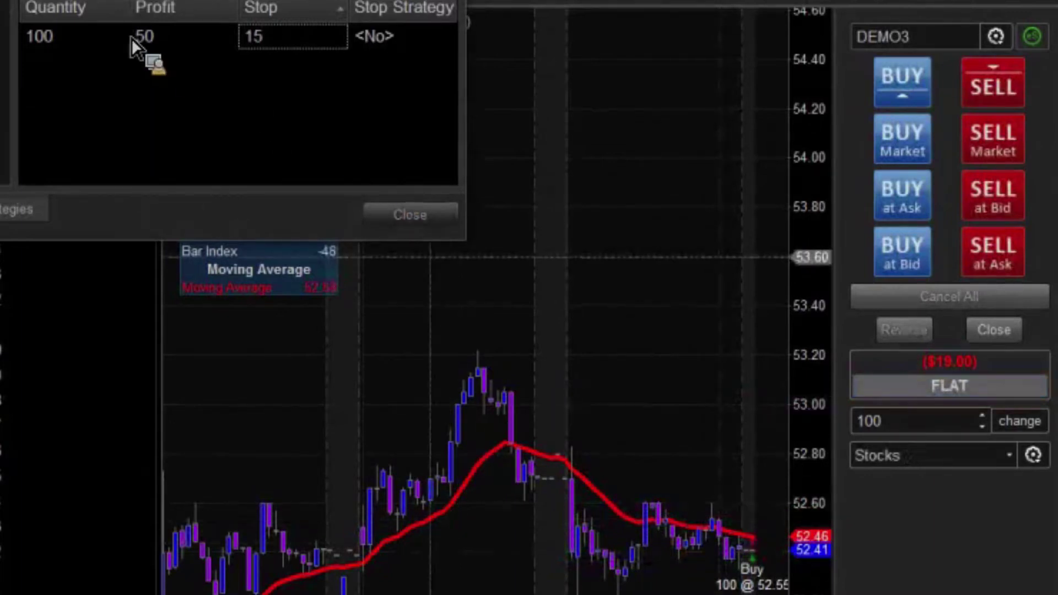
drag(208, 3, 407, 51)
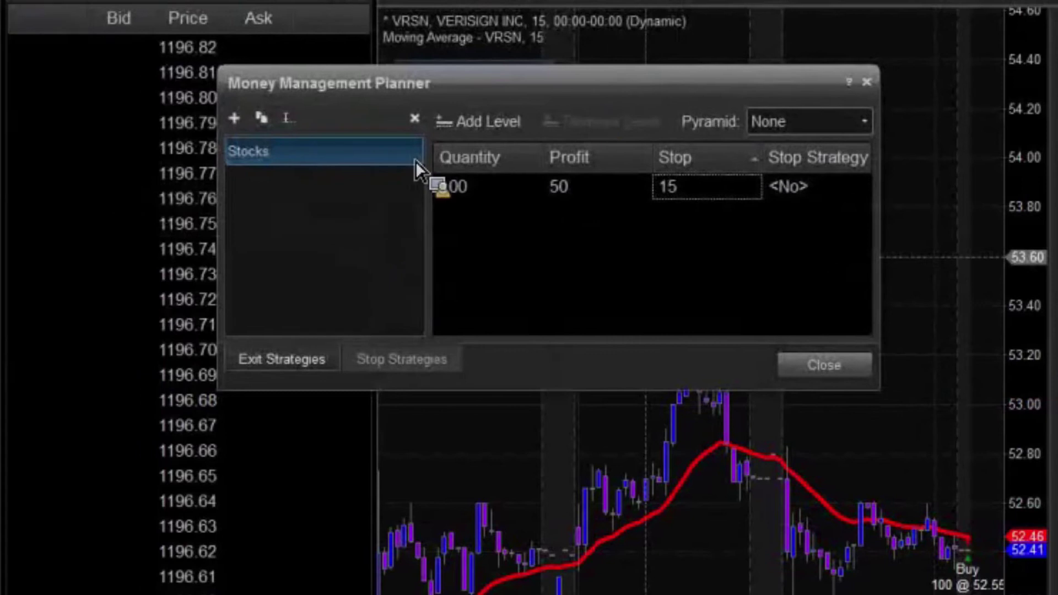
drag(416, 161, 483, 122)
Step: Add a second Stocks level with quantity 100, profit 100 and stop 15
click(483, 122)
click(461, 236)
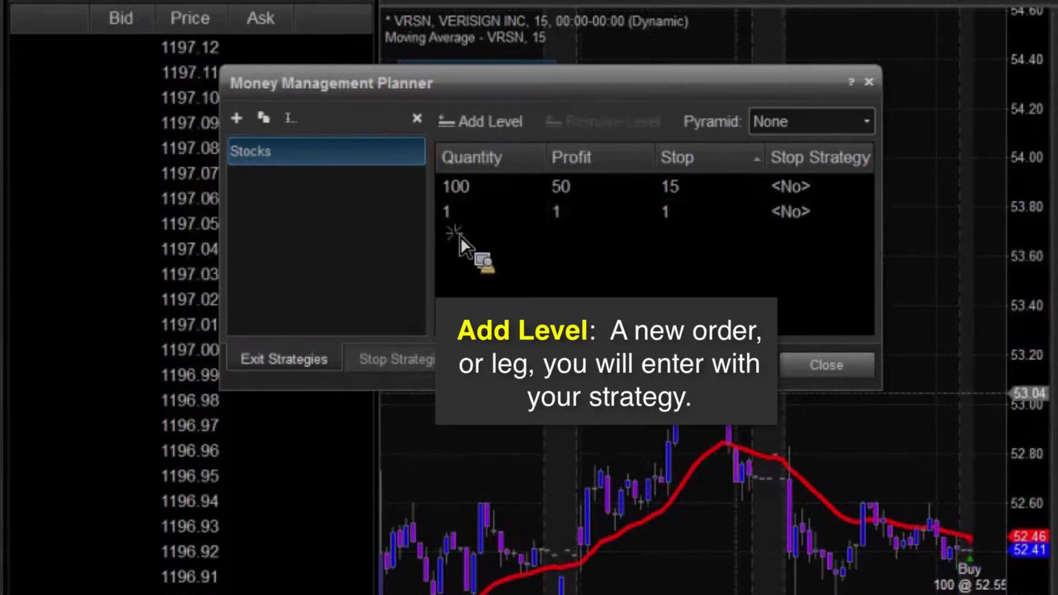
click(457, 223)
click(457, 223)
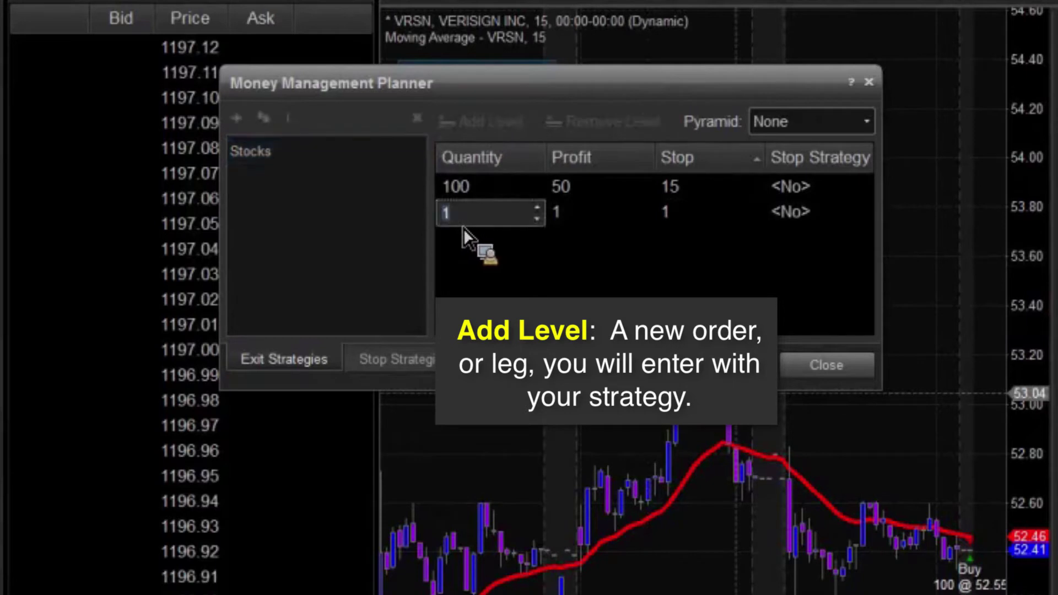
text(100)
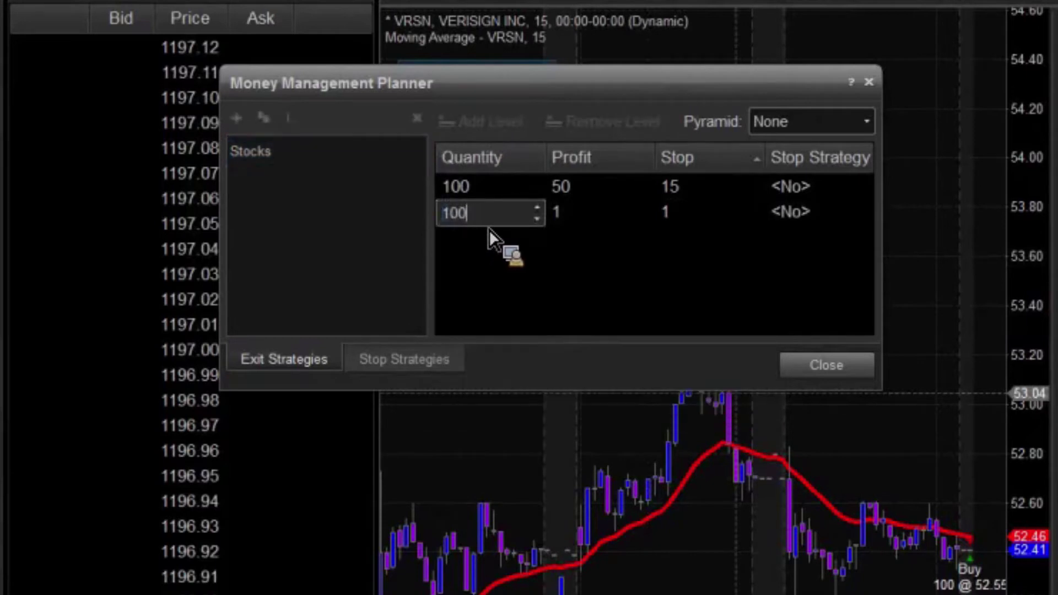
click(609, 221)
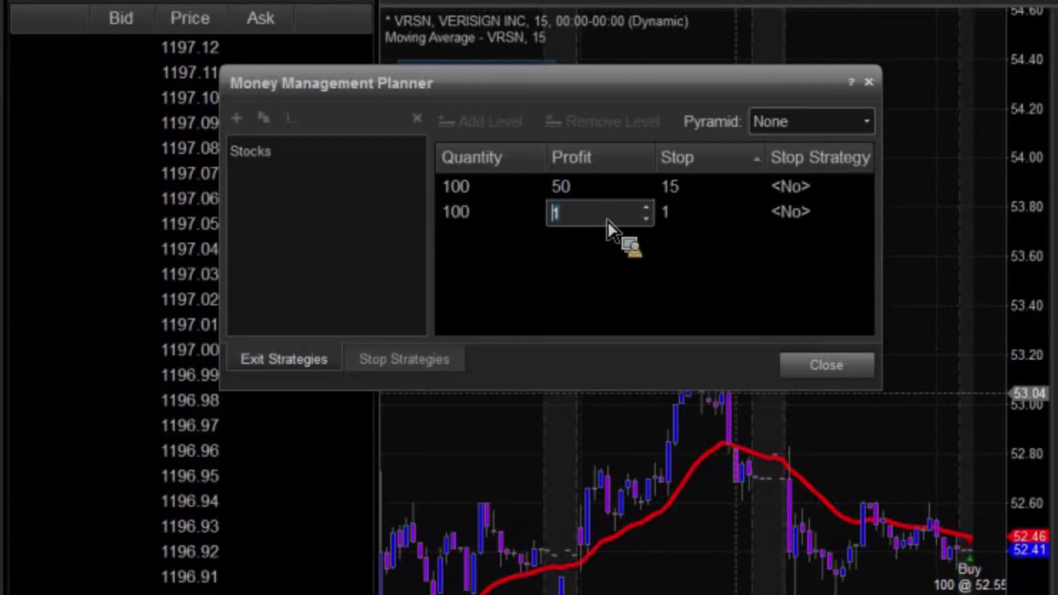
text(10)
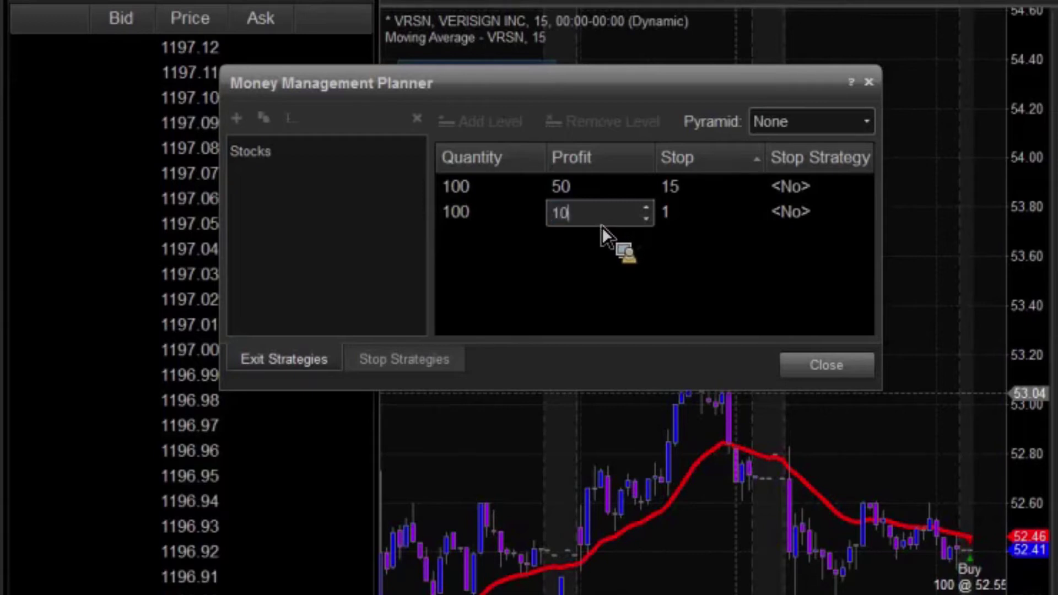
text(0)
click(707, 213)
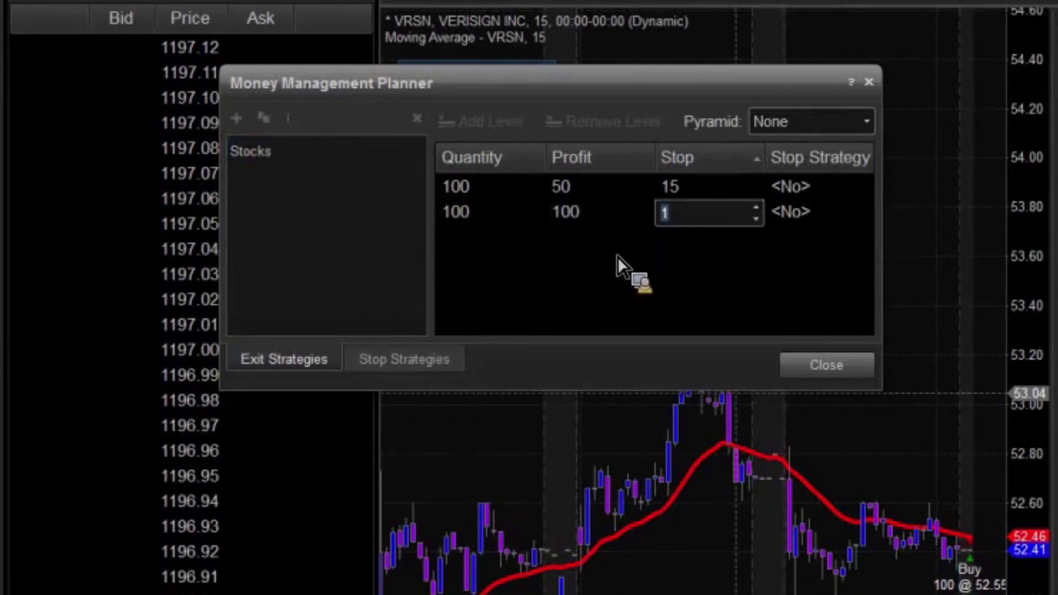
text(15)
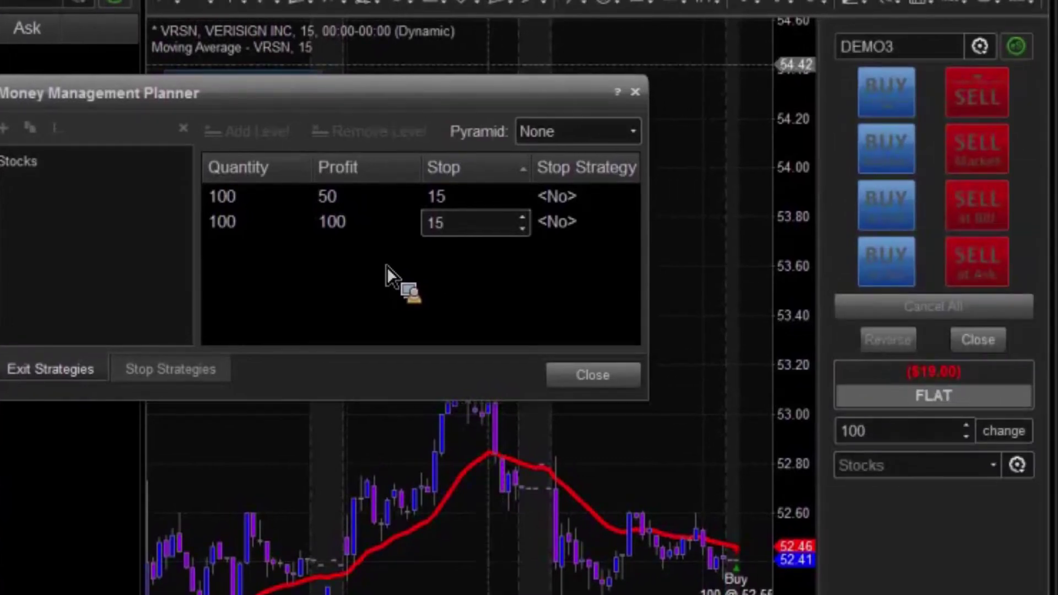
Step: Reapply Stocks in the order panel so quantity reads 200, then market-buy 200 VRSN shares
drag(382, 98, 137, 11)
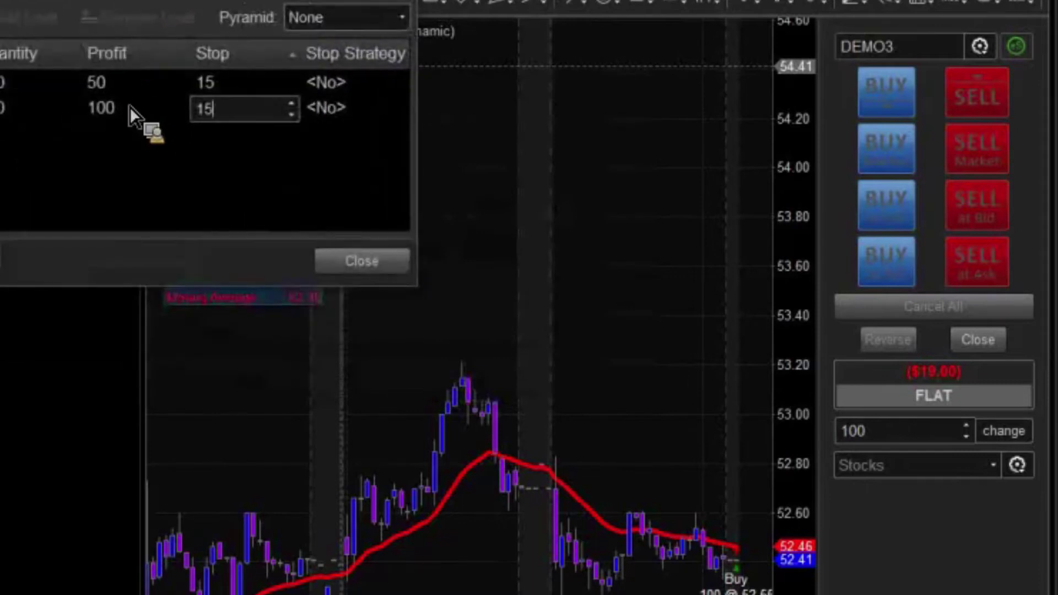
click(894, 444)
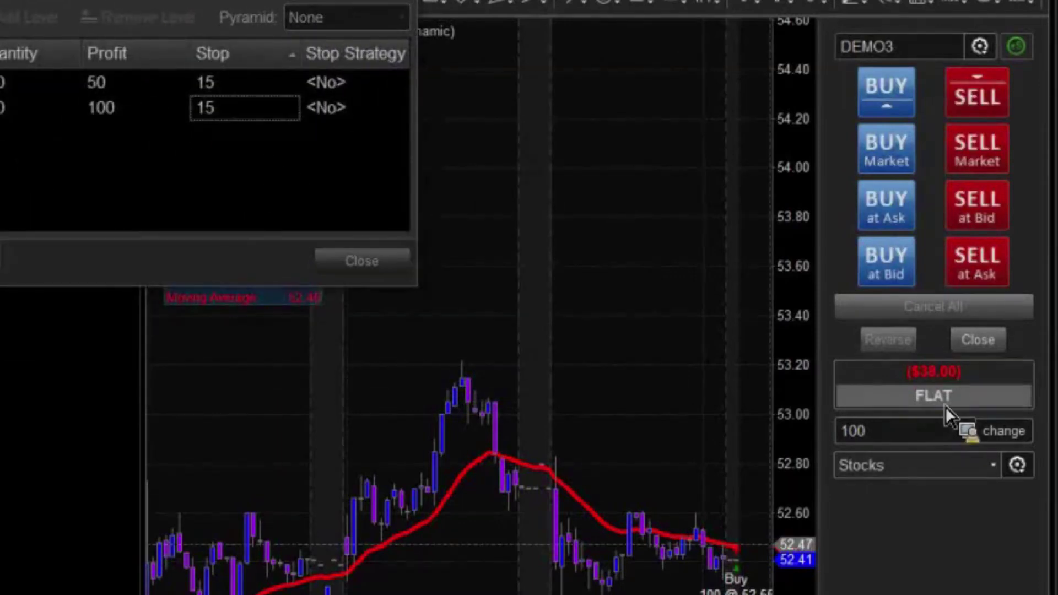
click(915, 465)
click(887, 499)
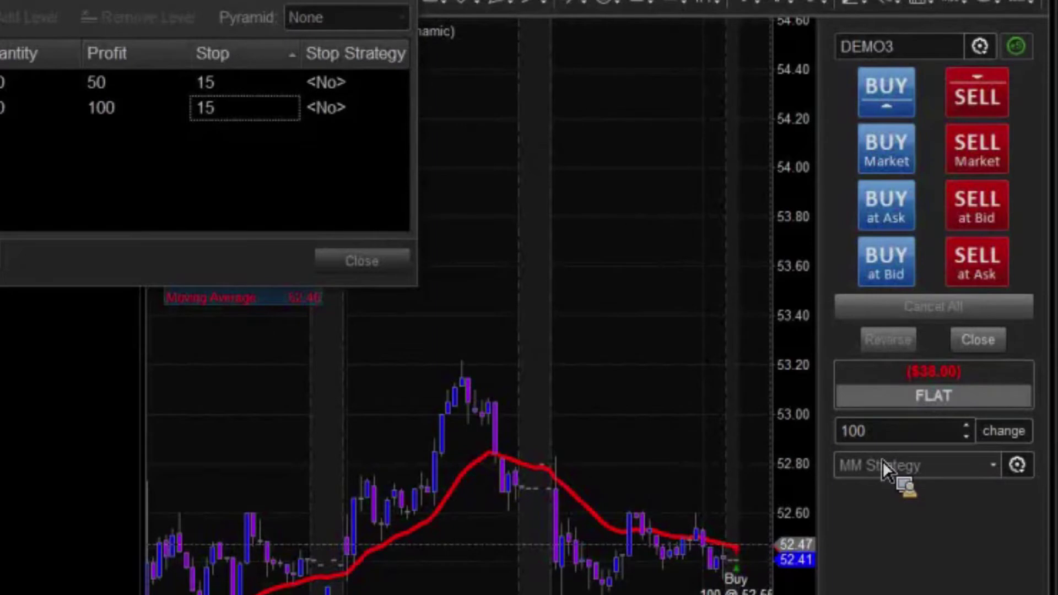
click(885, 465)
click(866, 502)
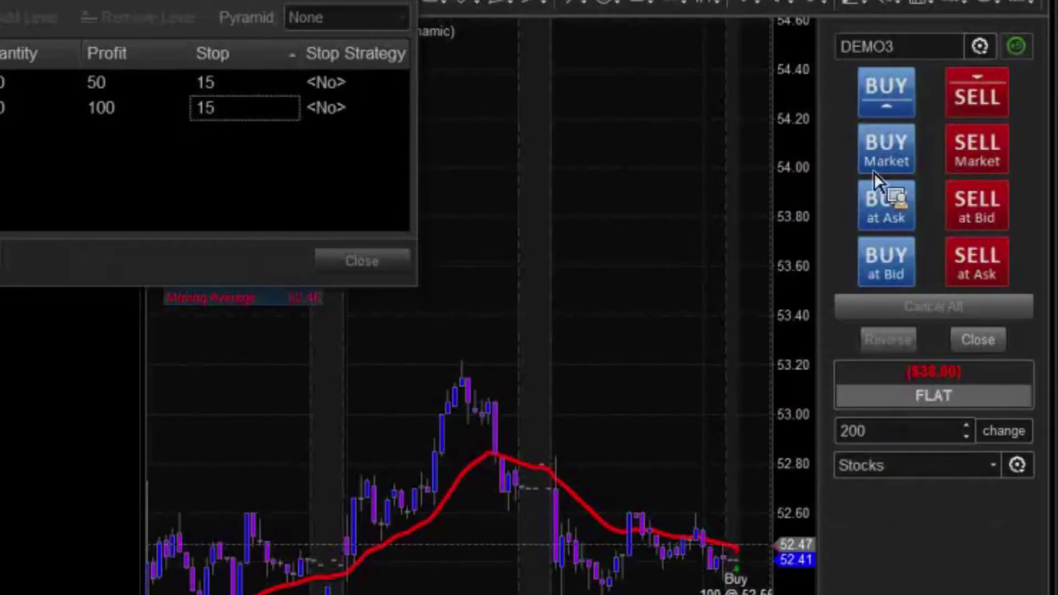
click(888, 157)
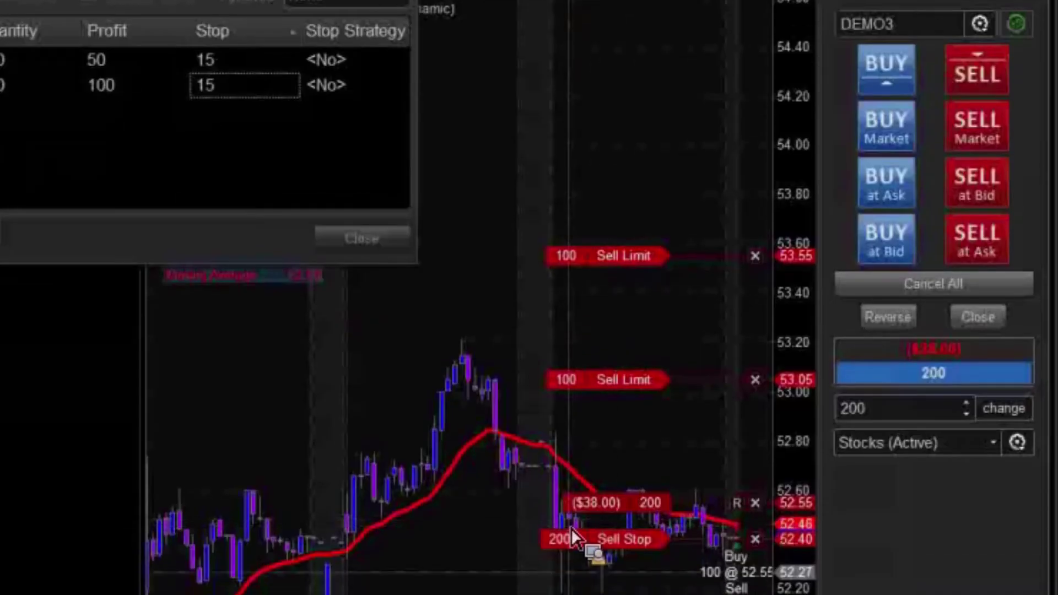
Step: Lower the Sell Stop to 52.18 and show the planner's stop strategies section
drag(636, 488, 630, 534)
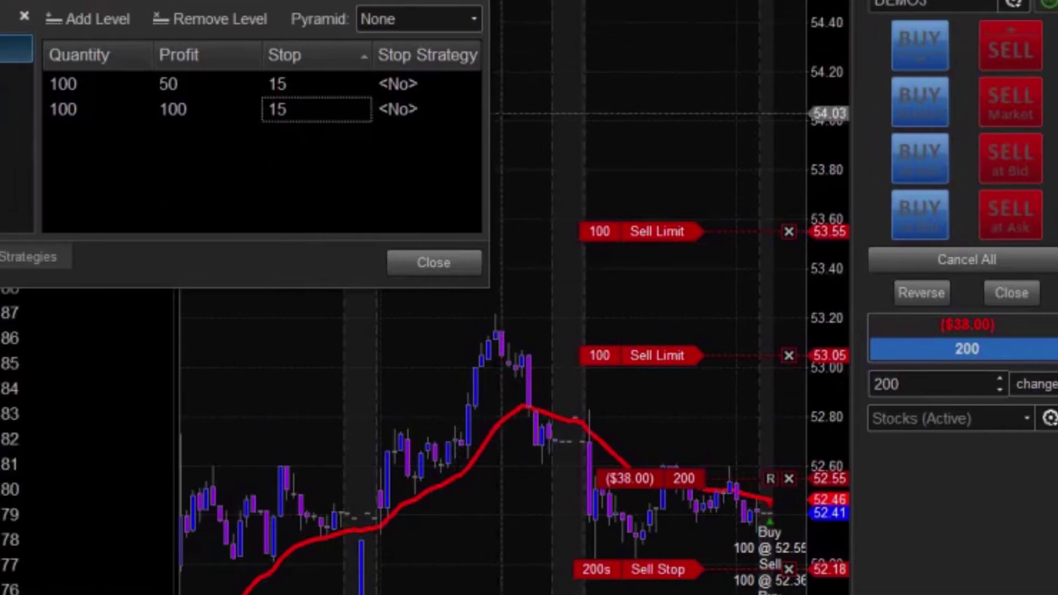
click(2, 259)
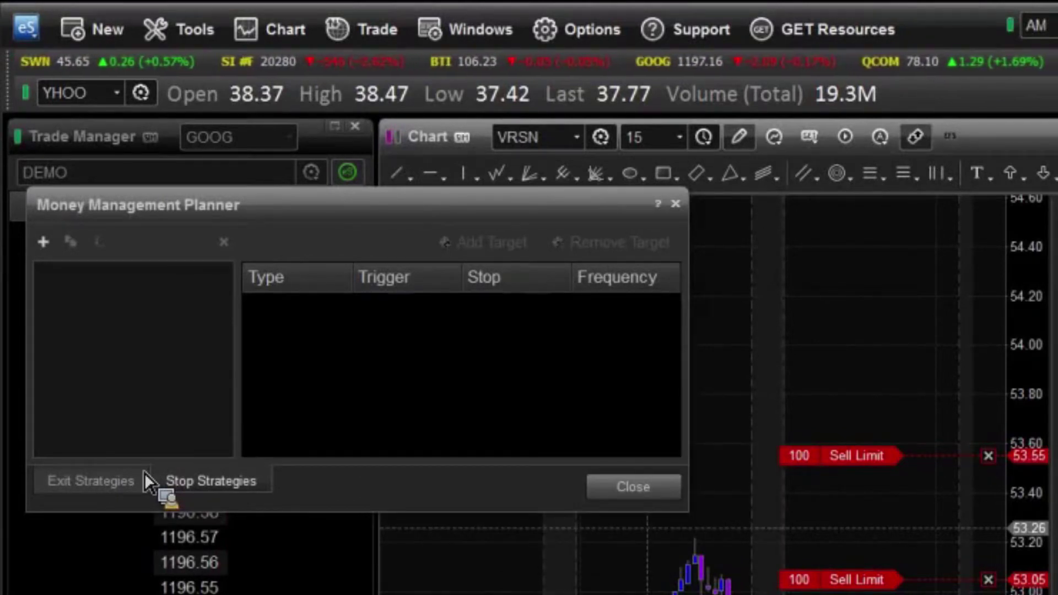
Step: Add a stop strategy named 'Stop', which gets a default Trailing row of 1/1/1
click(47, 249)
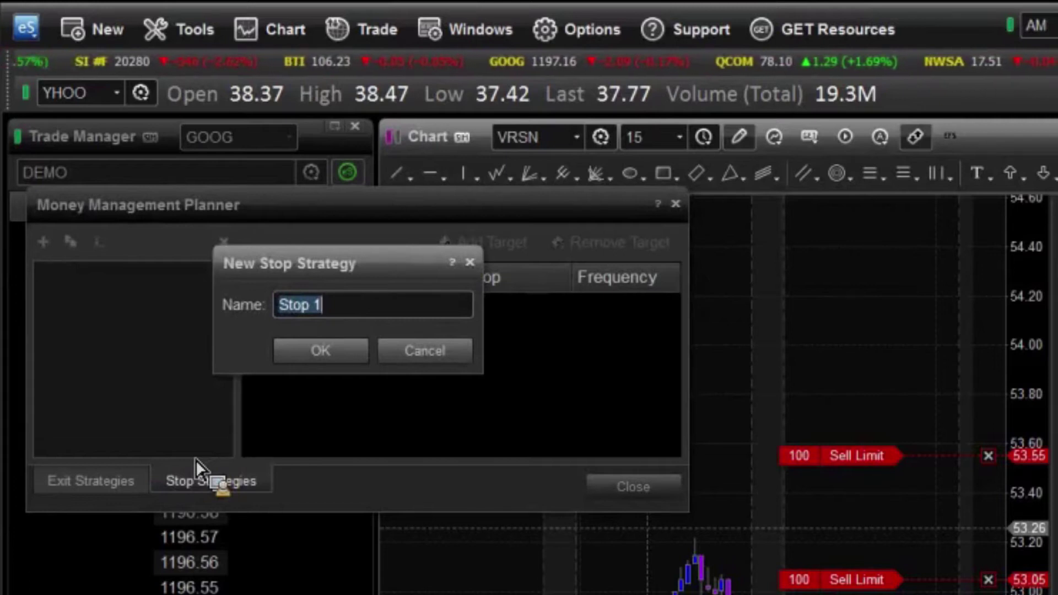
text(Stocki)
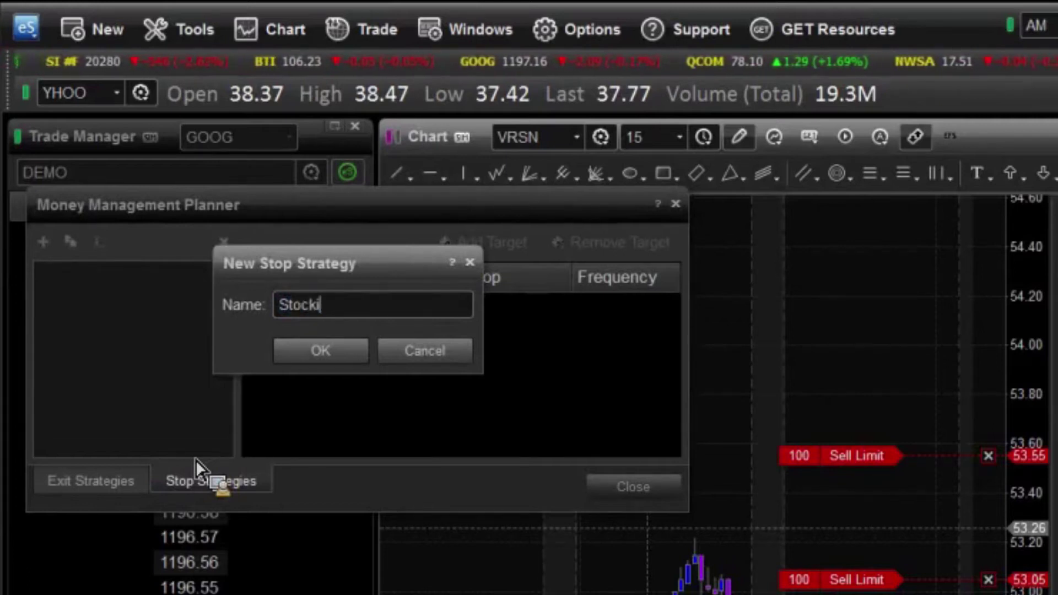
key(BackSpace)
key(BackSpace)
key(BackSpace)
text(p)
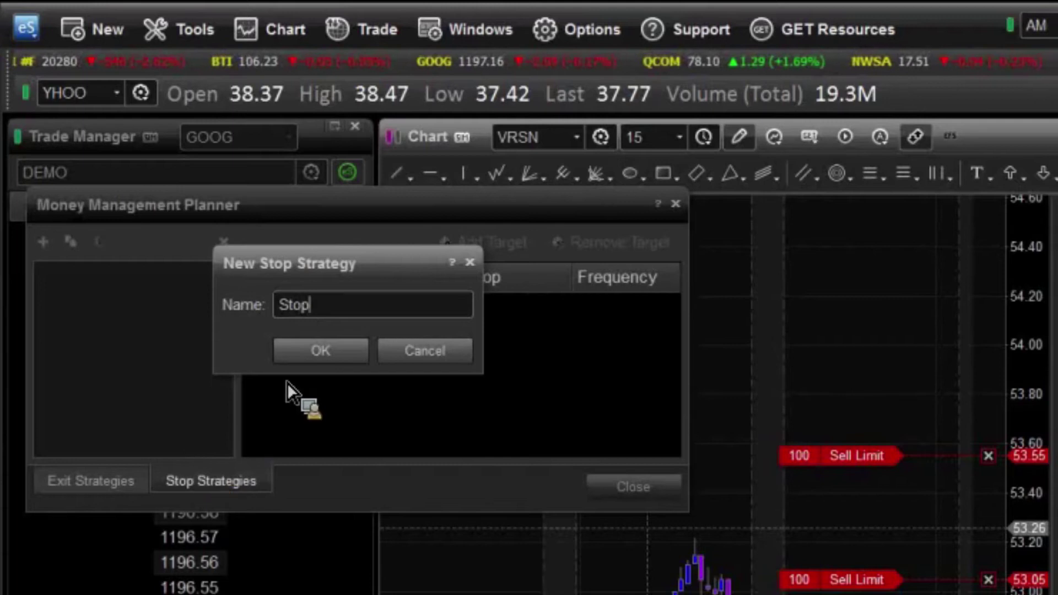
key(Return)
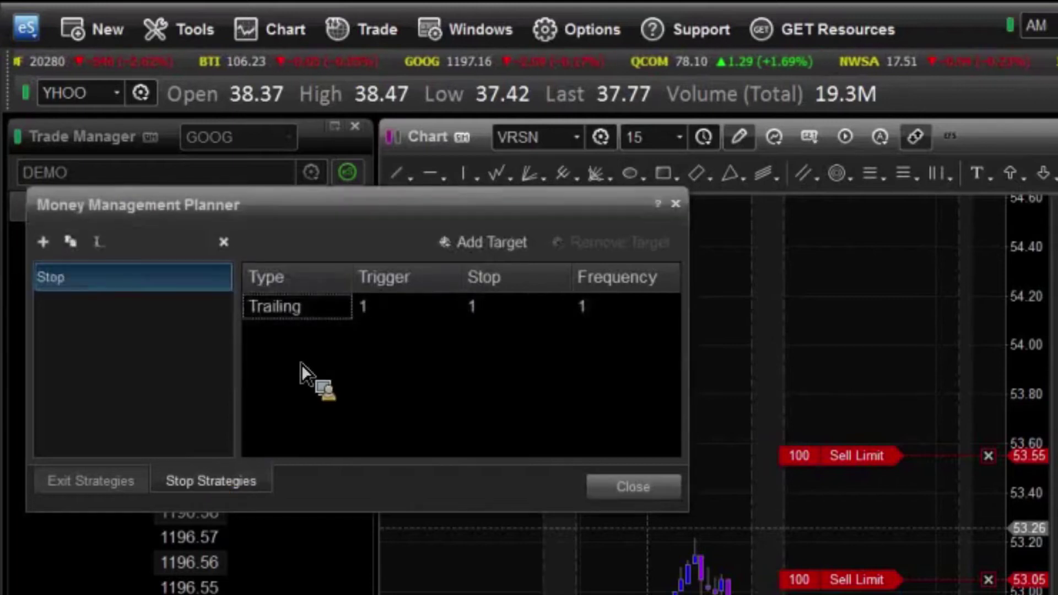
Step: Keep the Stop strategy's type as Trailing, set its trigger to 15, and view the Stocks exit levels
click(352, 307)
click(348, 310)
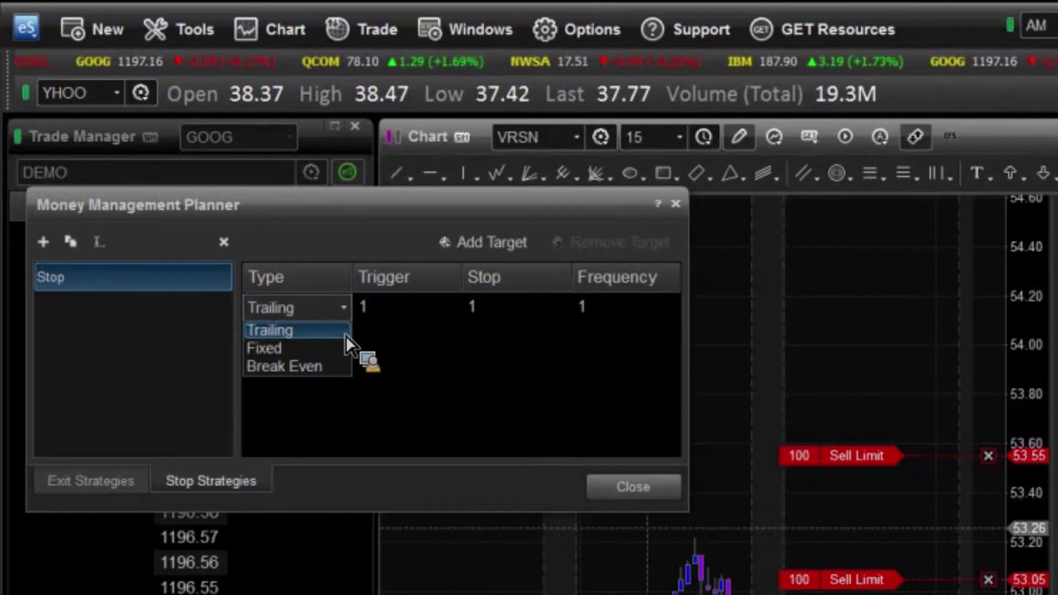
click(345, 335)
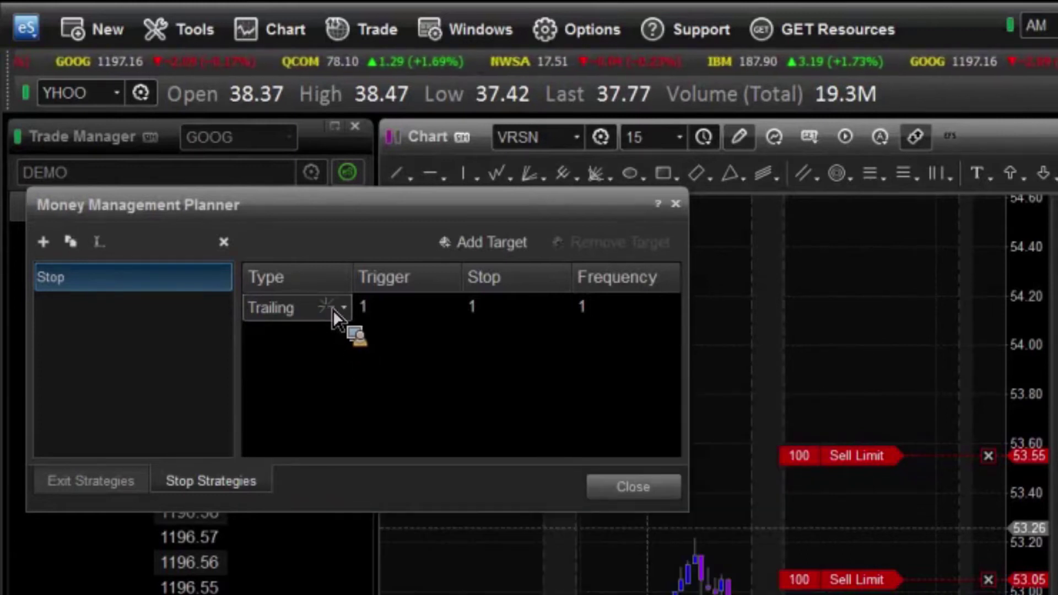
click(411, 307)
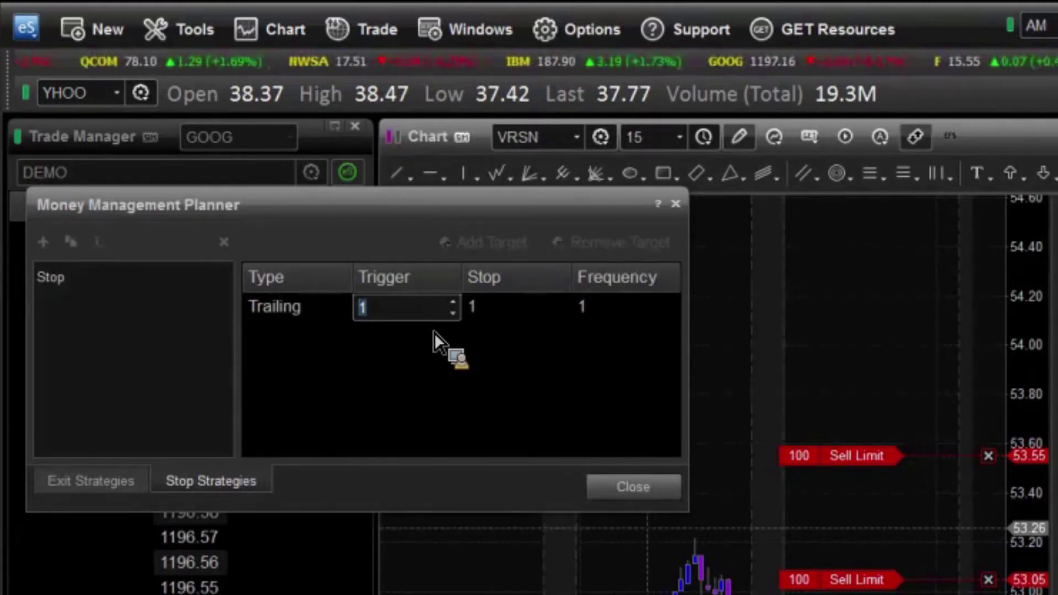
text(10)
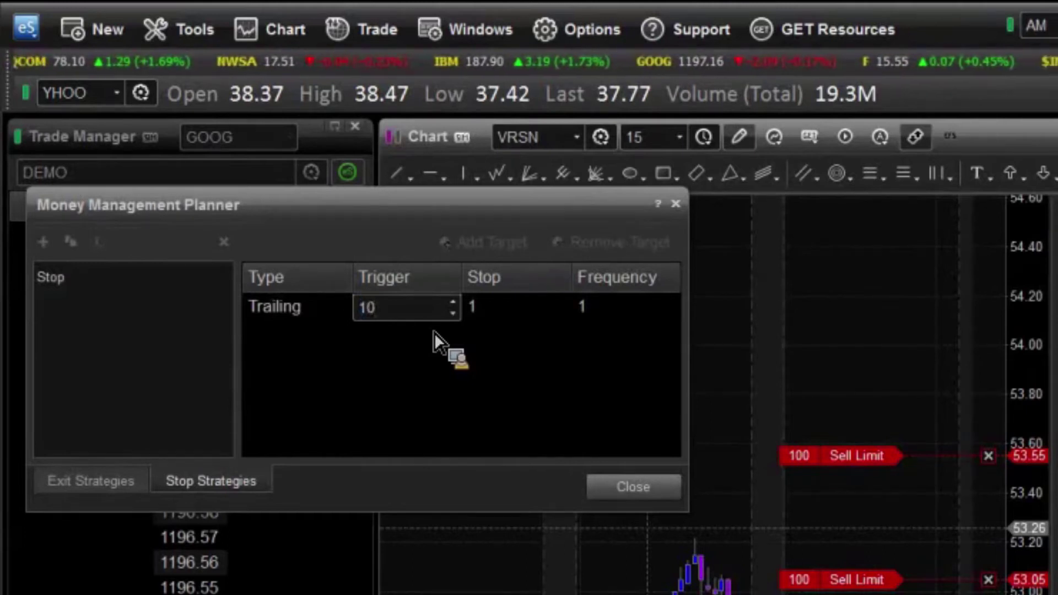
key(BackSpace)
key(BackSpace)
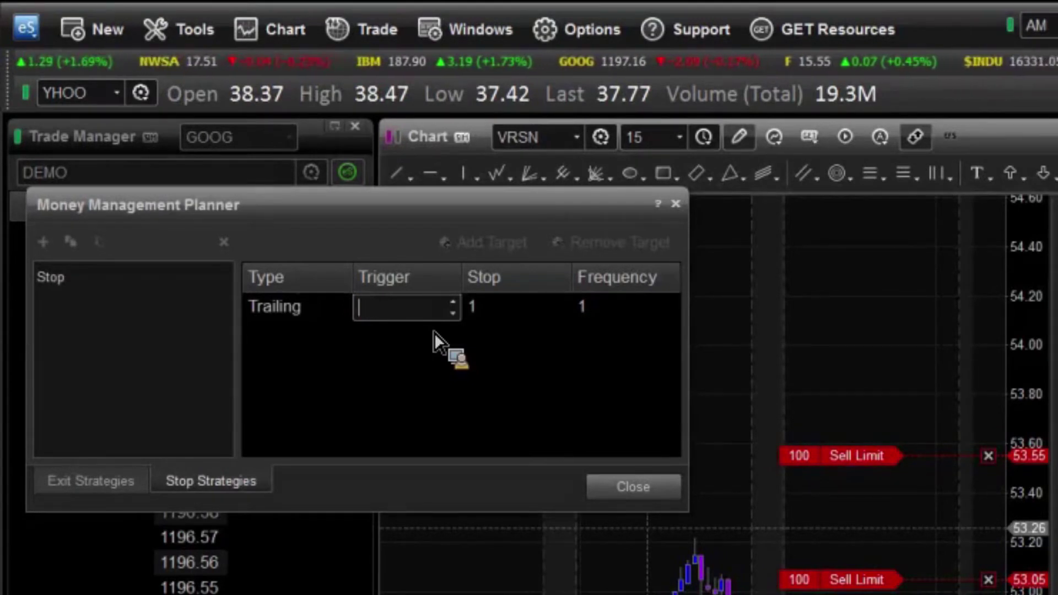
text(15)
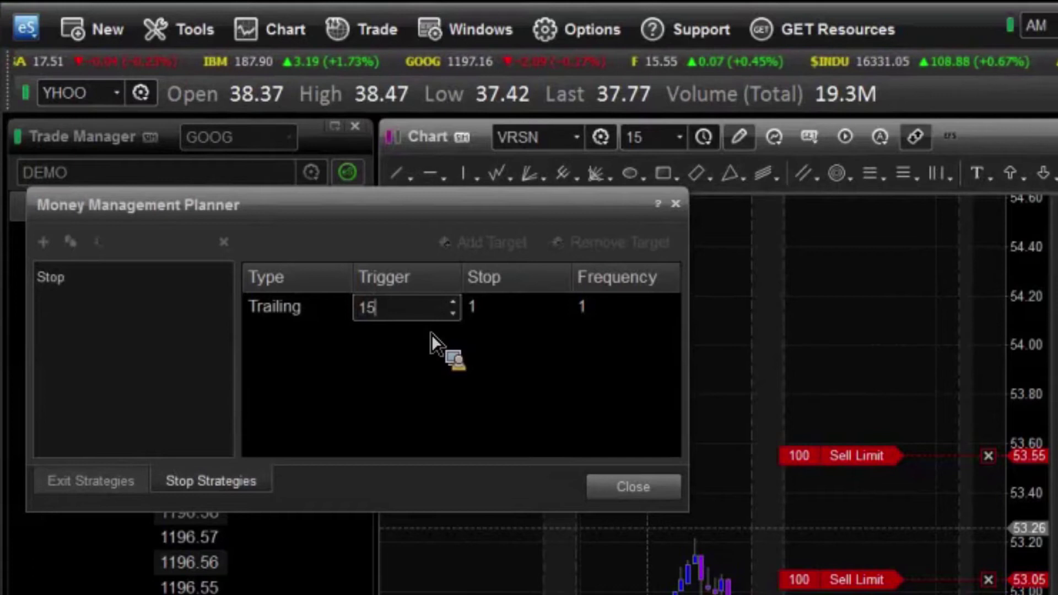
click(484, 307)
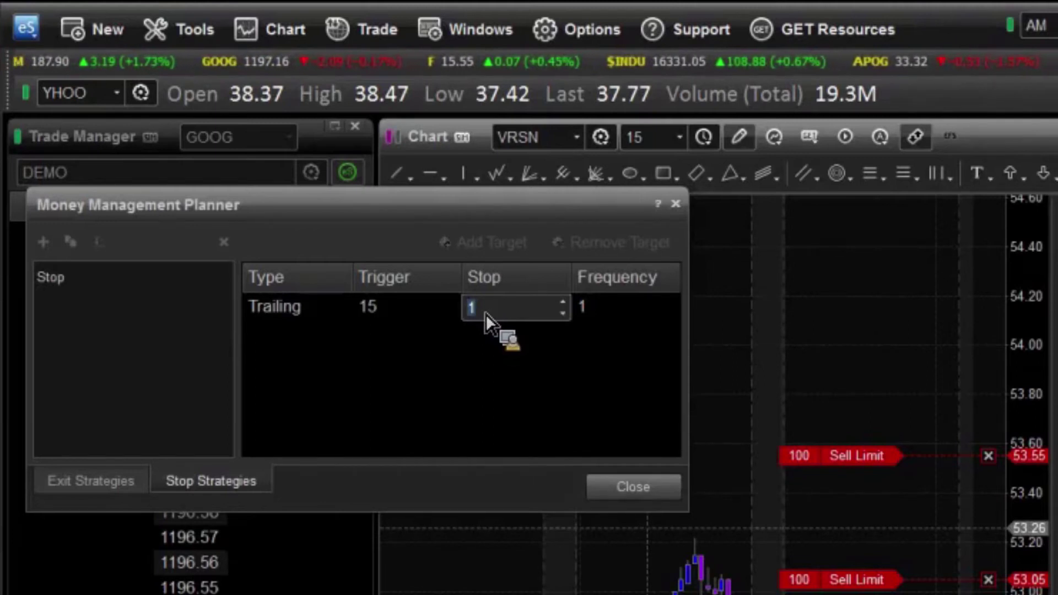
click(80, 485)
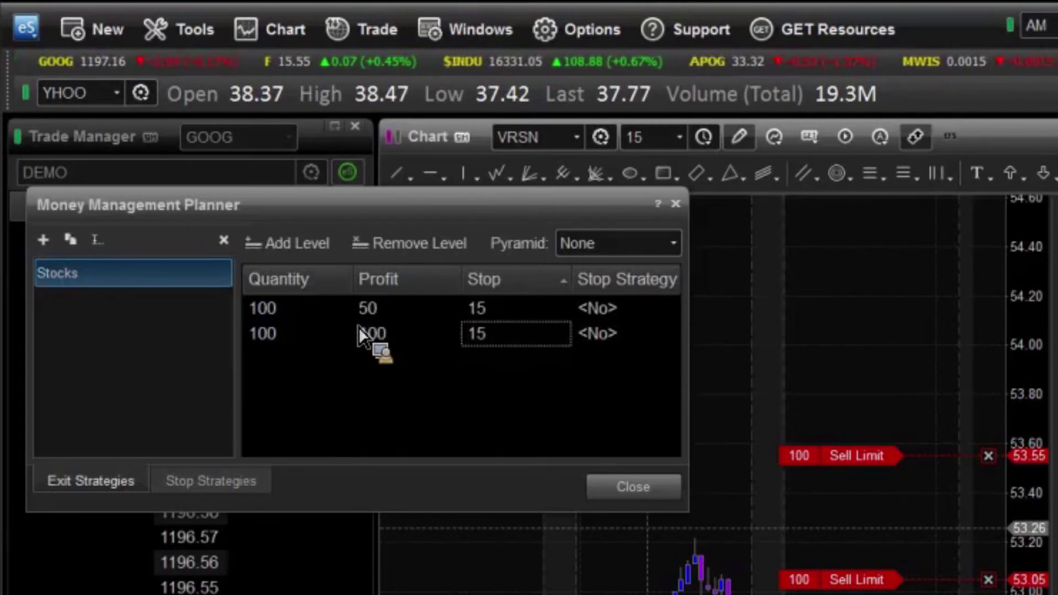
Step: Return to the stop strategies and select the Trailing row's Stop cell (trigger 15, stop 1)
click(243, 487)
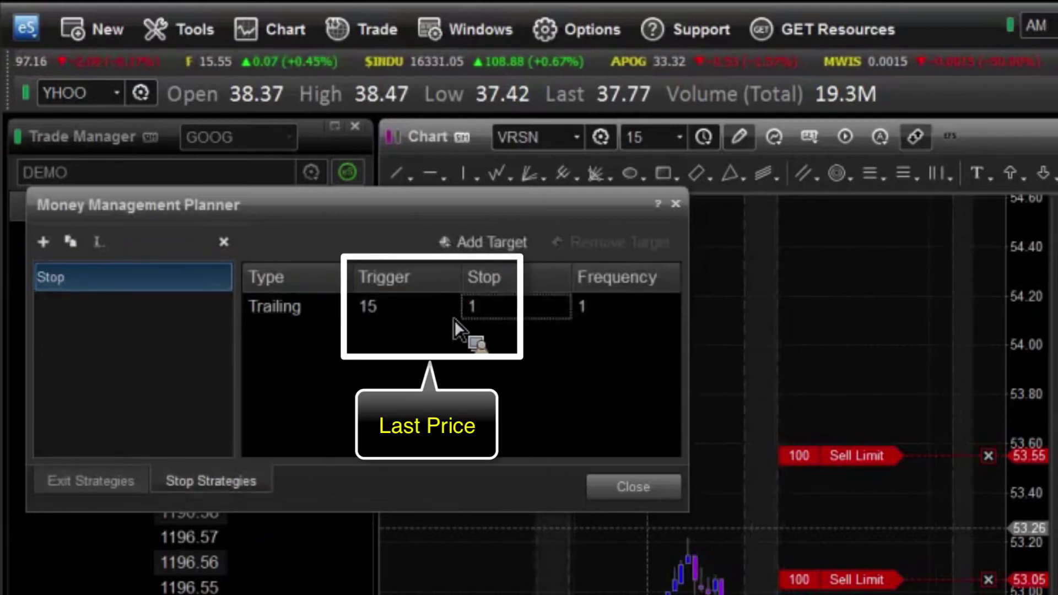
click(484, 313)
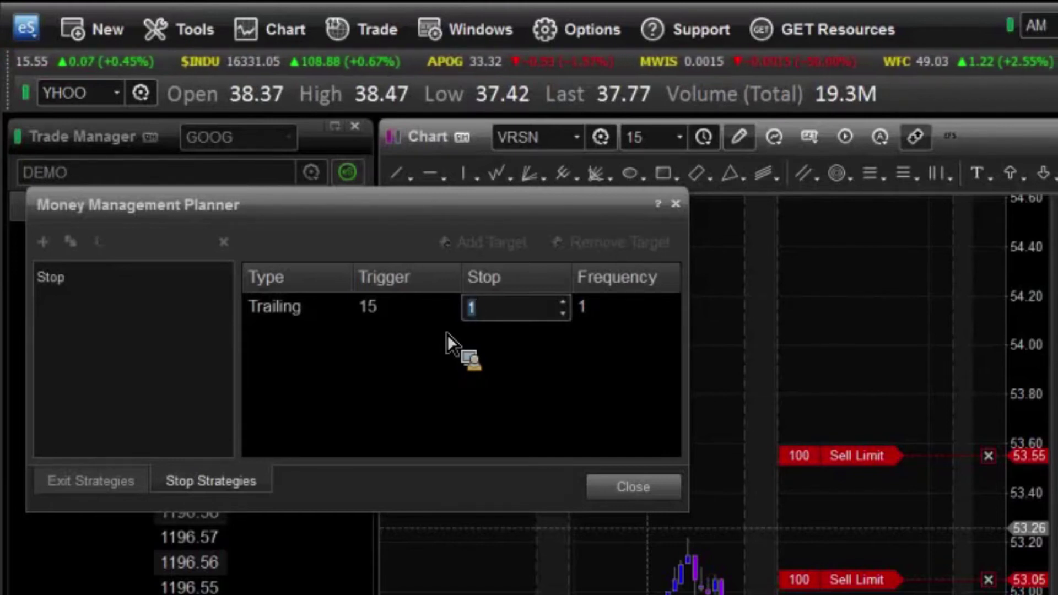
Step: Set the trailing stop's Stop to 20 and Frequency to 2, committing the edits
text(15)
key(BackSpace)
key(BackSpace)
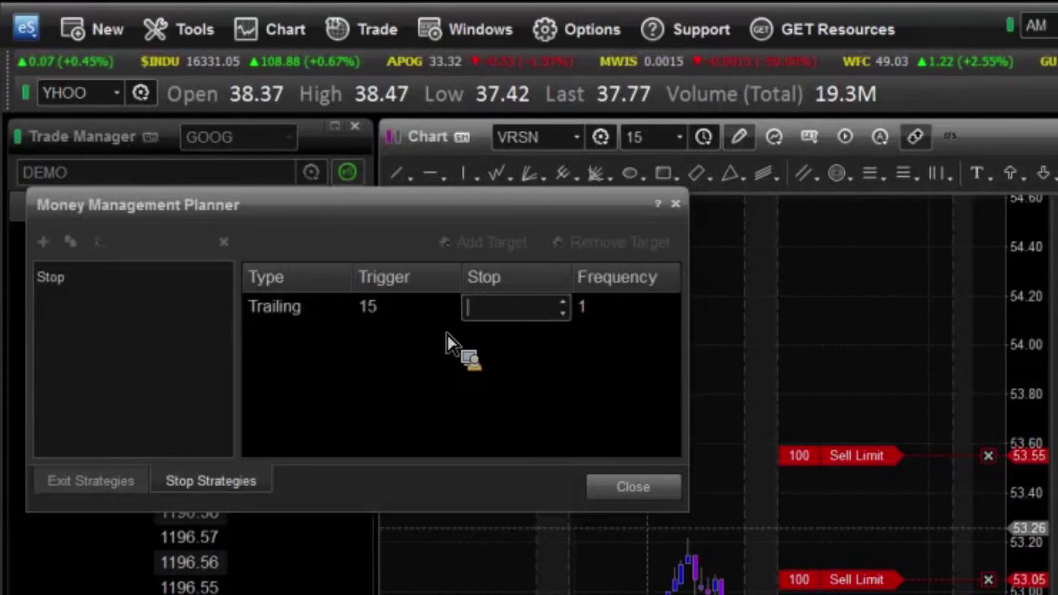
text(20)
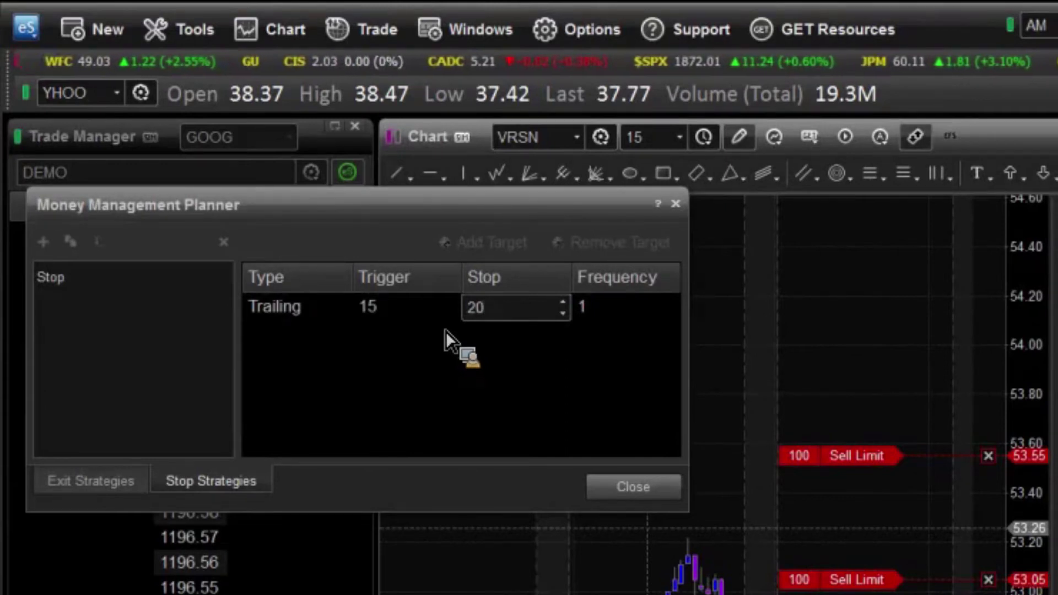
click(624, 313)
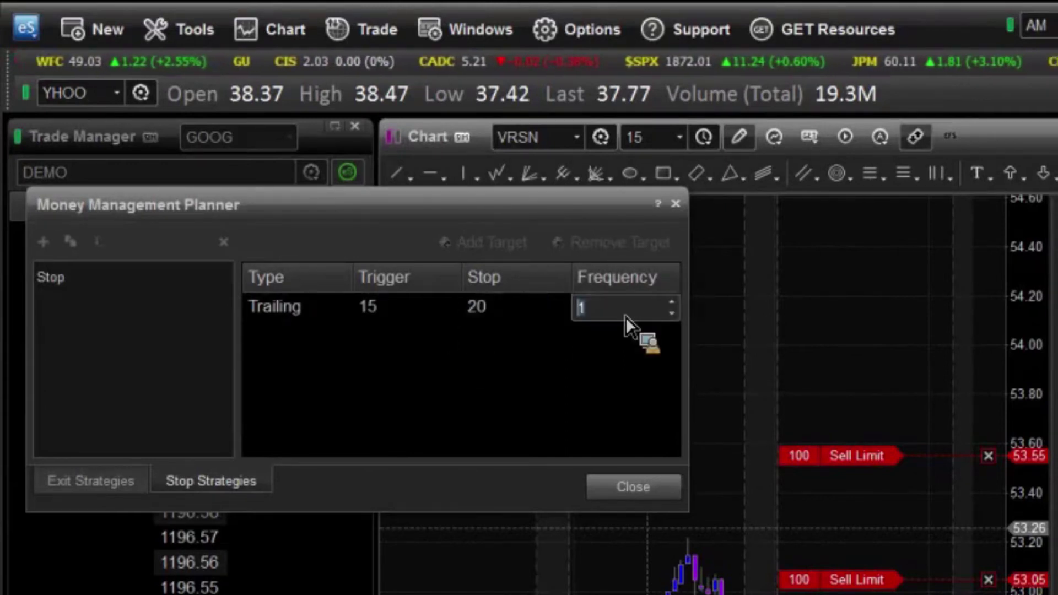
click(672, 303)
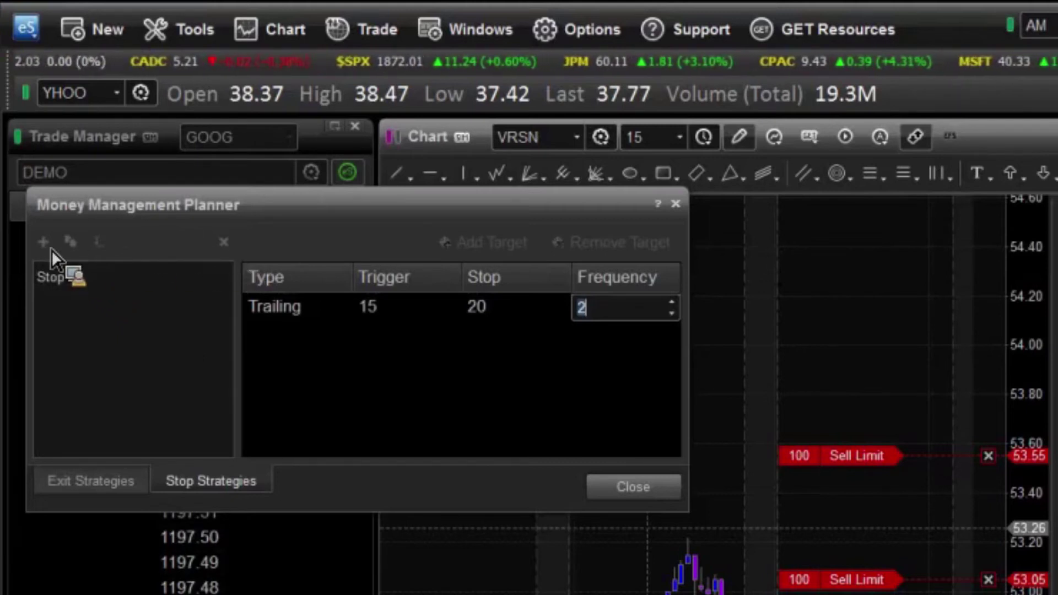
click(77, 275)
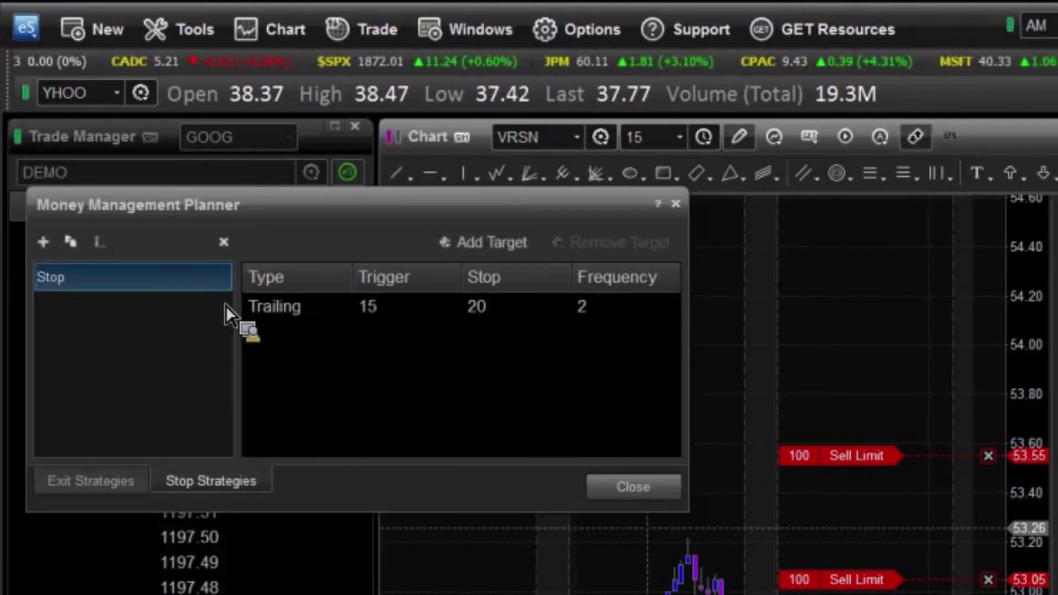
Step: Create a new stop strategy named 'Fixed Stop'
click(44, 241)
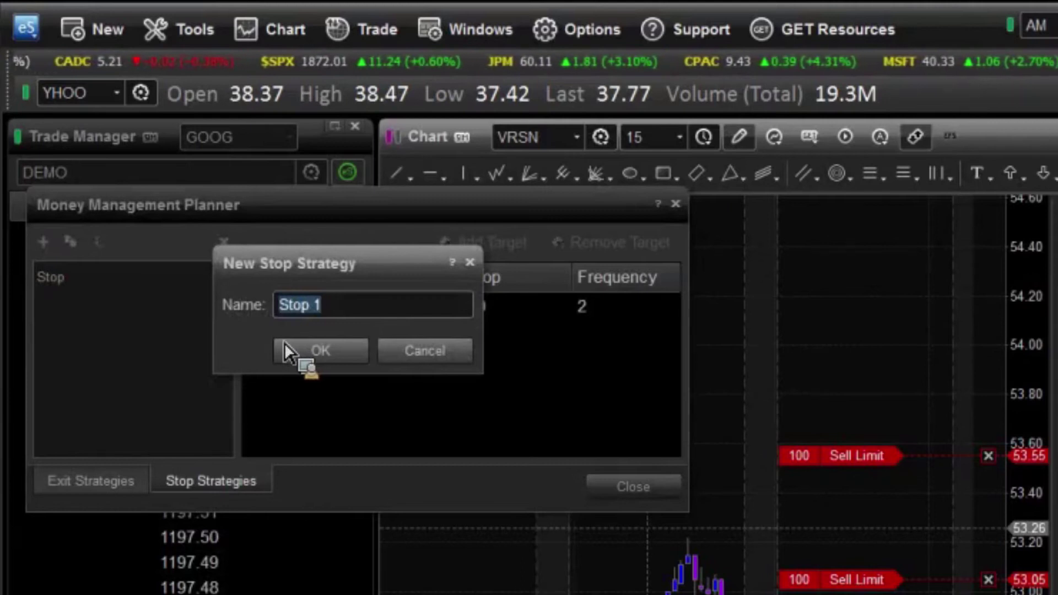
text(Fixed )
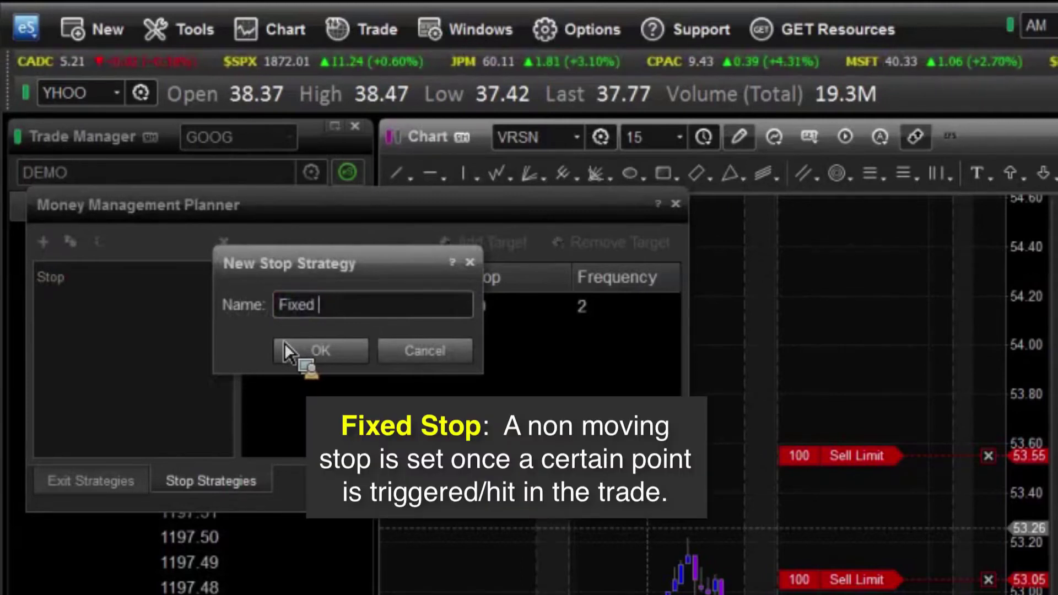
text(Stoc)
key(BackSpace)
text(p)
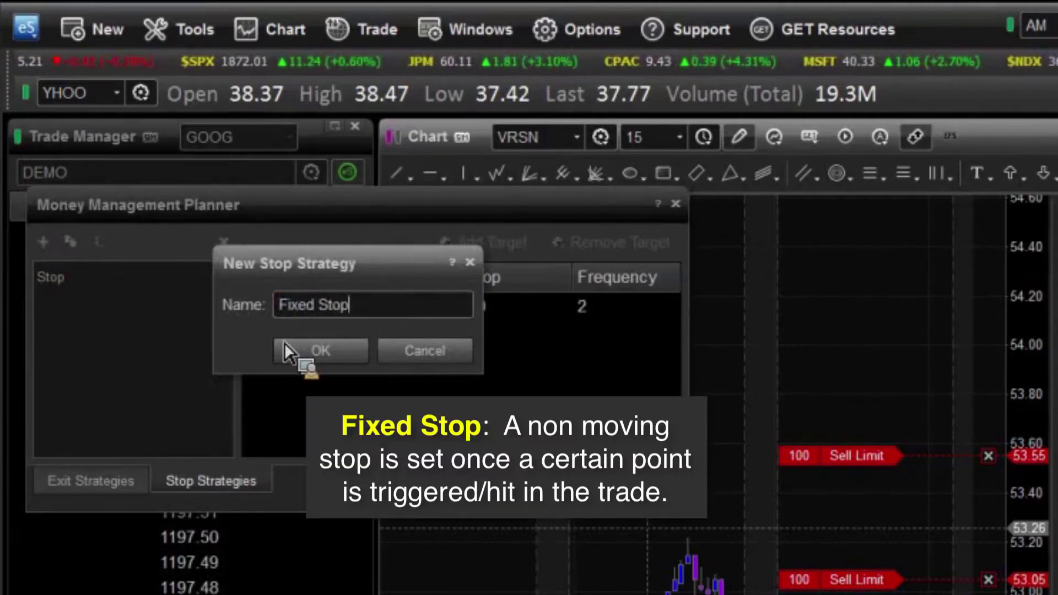
click(287, 350)
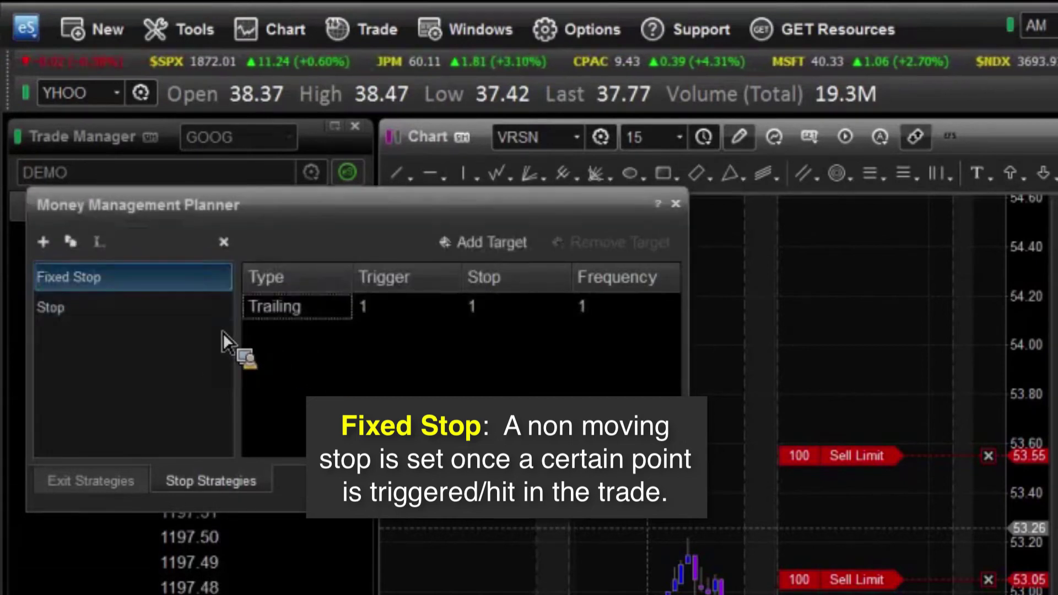
Step: Set the Fixed Stop target's type to Fixed, showing trigger 1 and stop 1
click(330, 306)
click(343, 308)
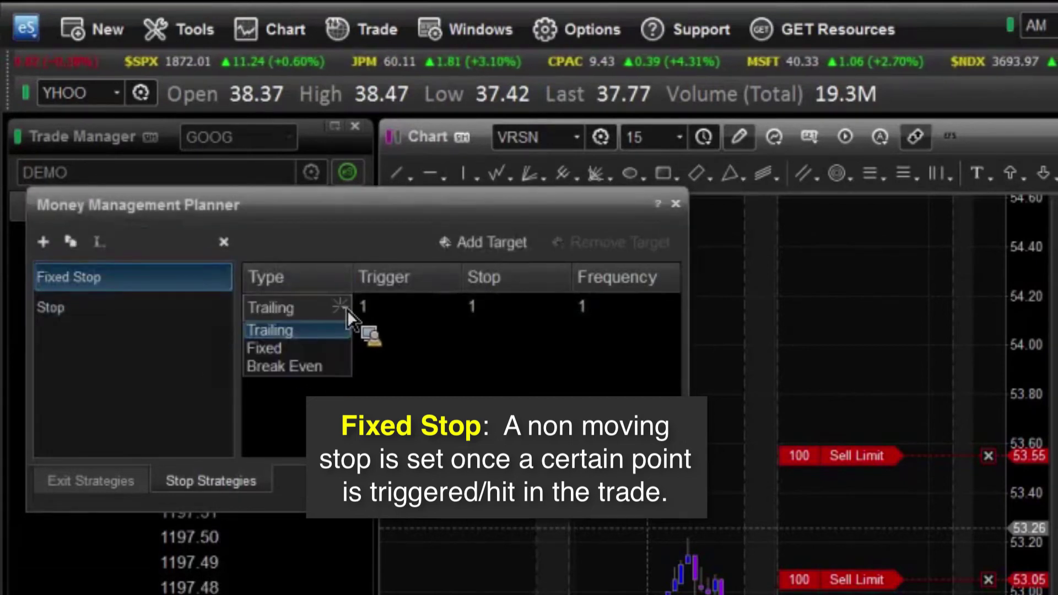
click(298, 350)
click(384, 307)
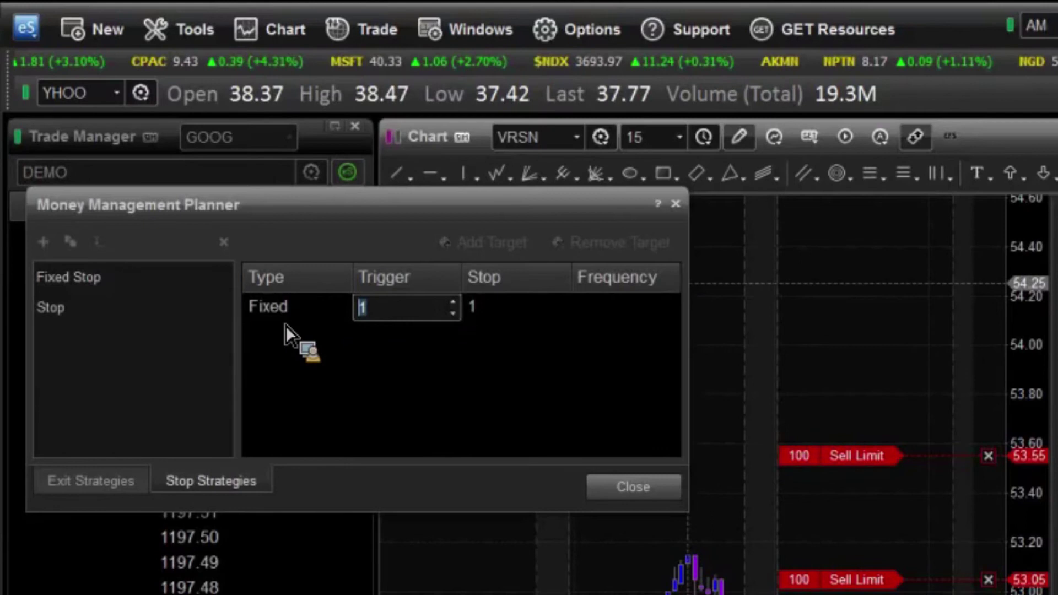
Step: Enter trigger 15 and stop 10 for the Fixed Stop strategy's fixed stop
text(15)
click(475, 309)
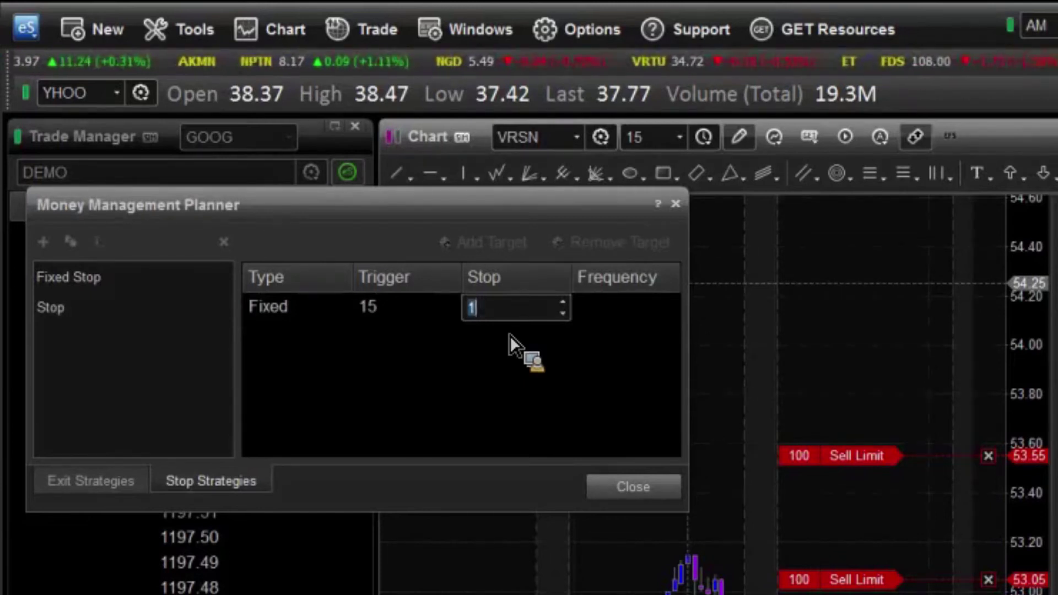
text(01)
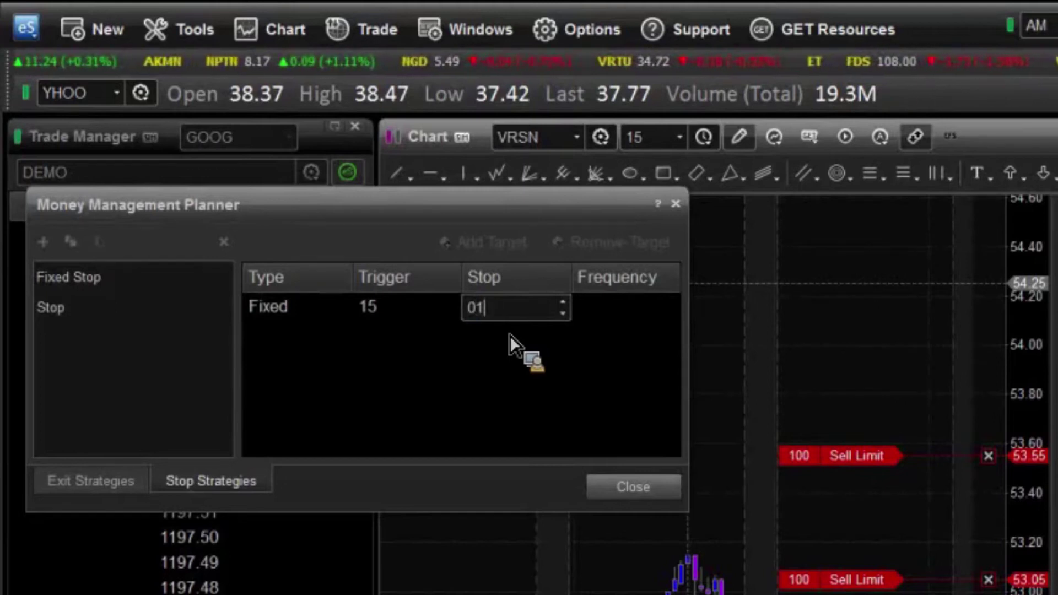
key(BackSpace)
key(BackSpace)
text(10)
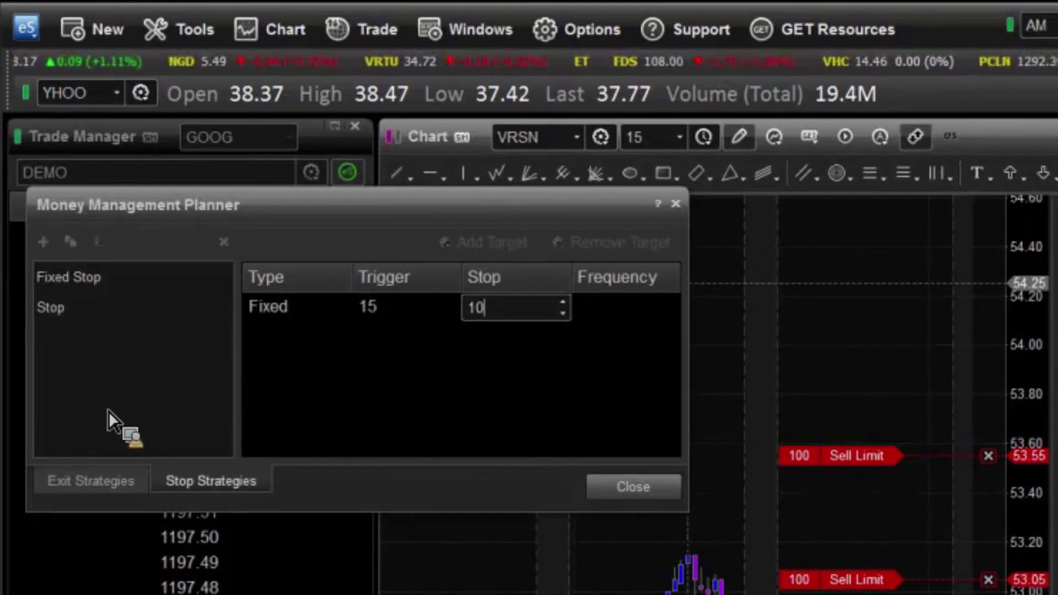
Step: Commit the stop of 10 and create a new stop strategy named 'BE'
click(82, 278)
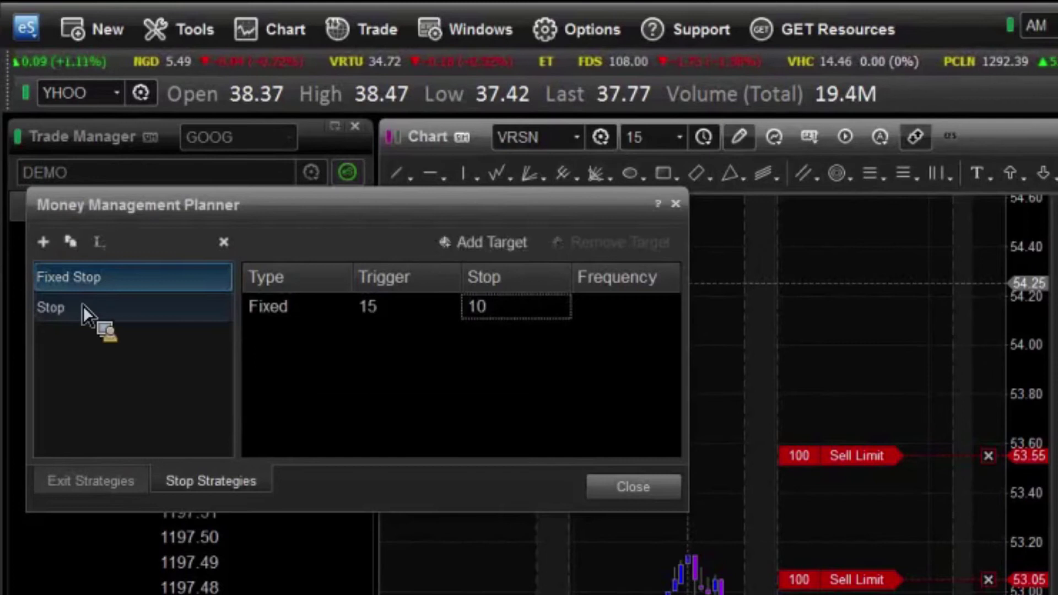
click(50, 243)
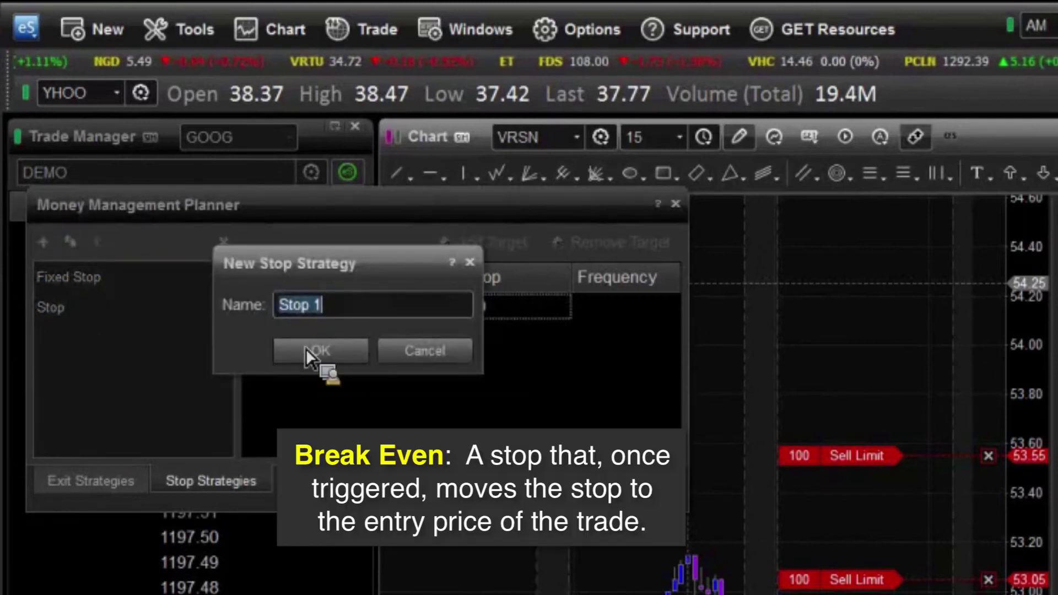
text(BE)
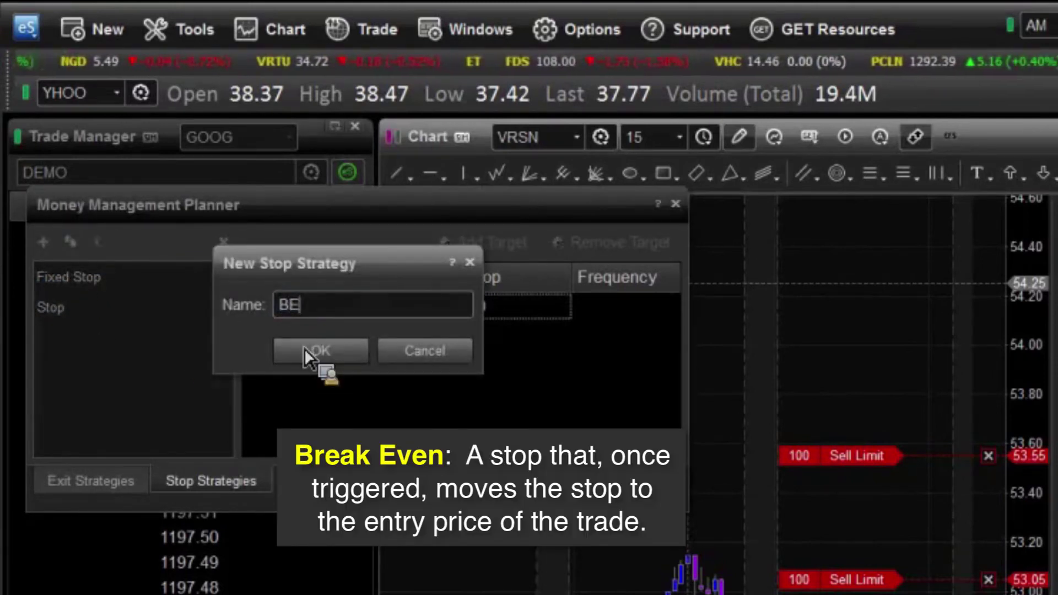
click(307, 351)
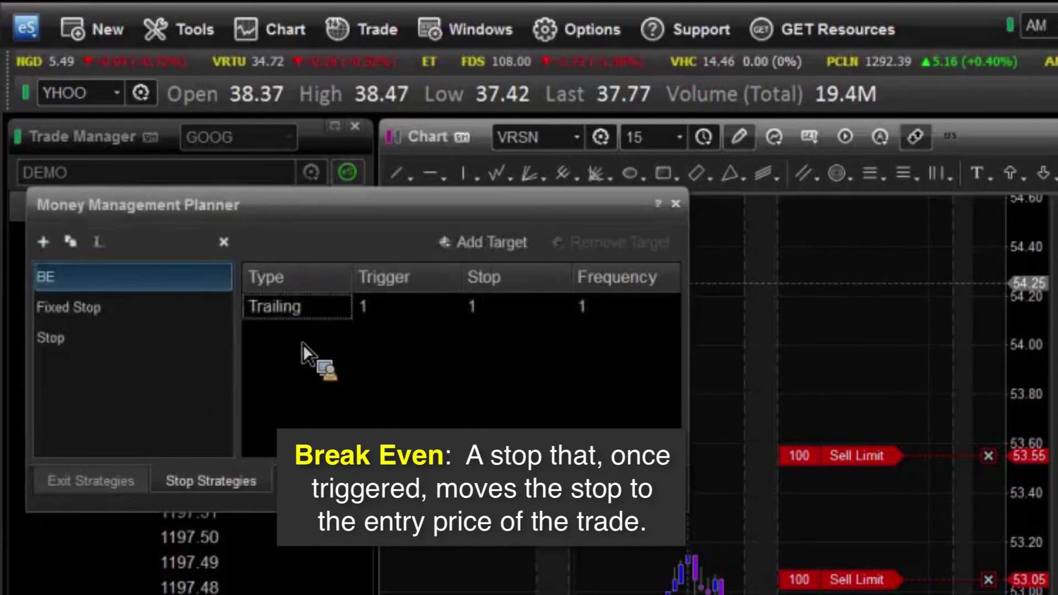
Step: Make BE's target a Break Even stop with a trigger of 20
click(307, 305)
click(346, 307)
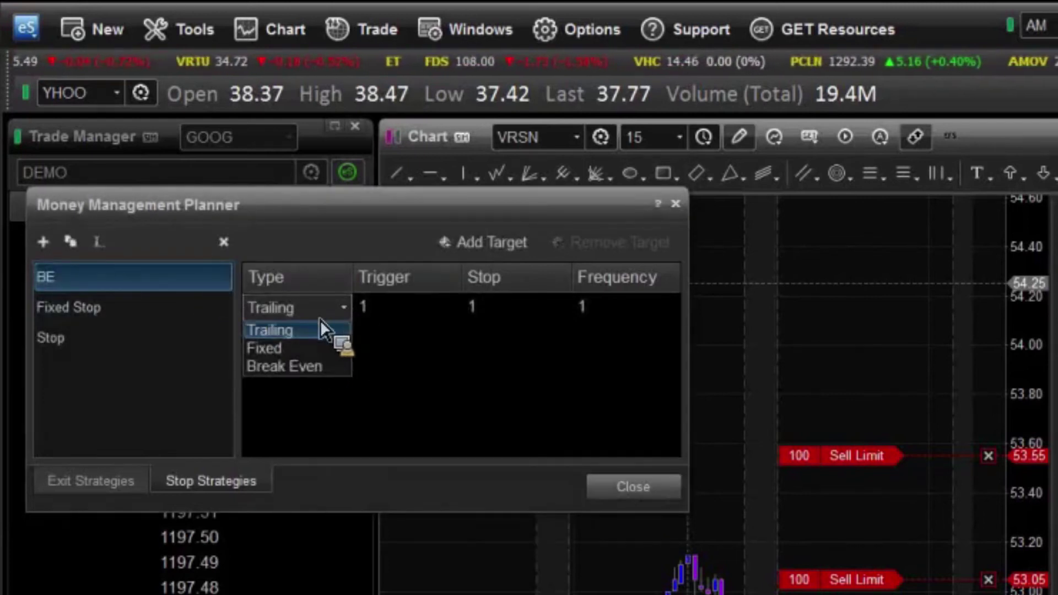
click(315, 367)
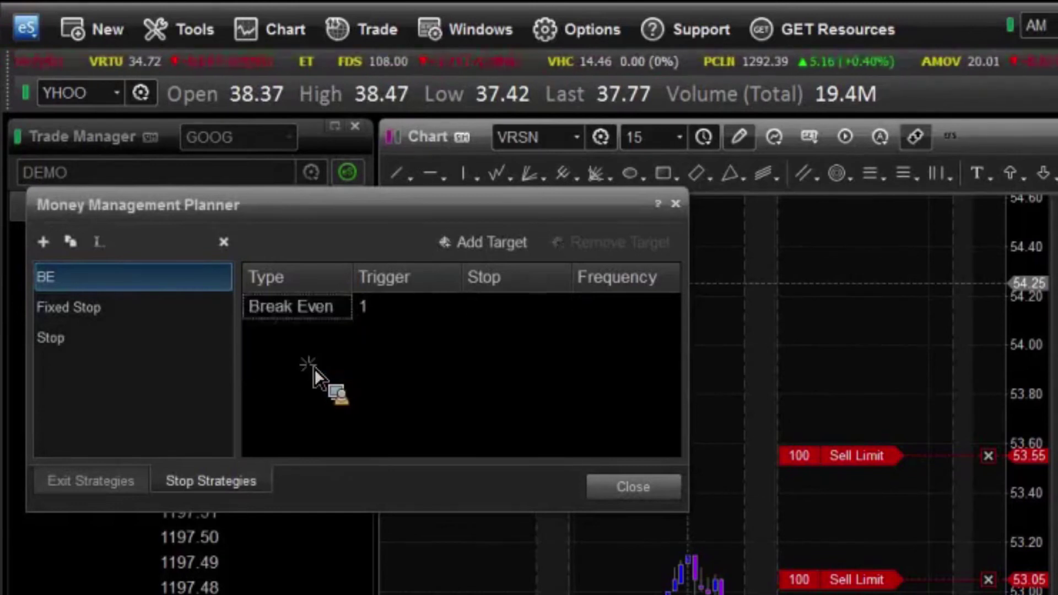
click(421, 307)
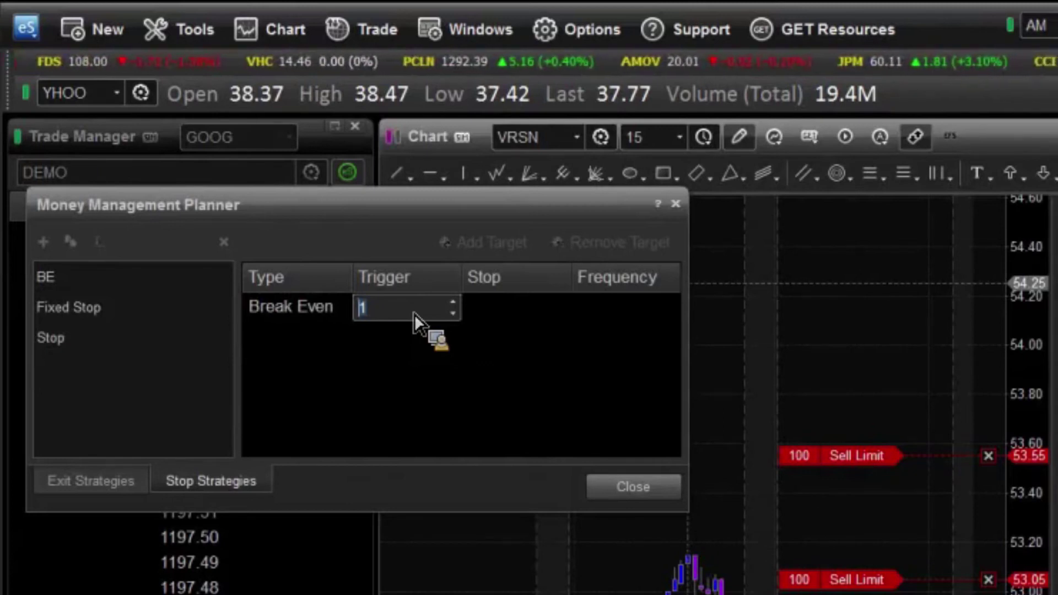
text(20)
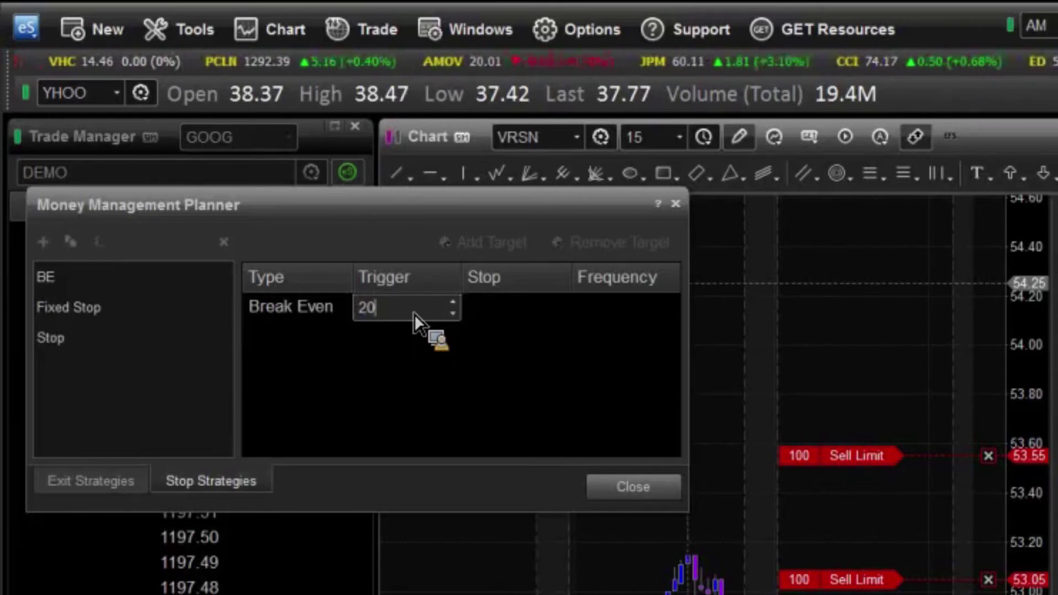
Step: Finish BE's trigger of 20 and rename the original Stop strategy to 'Trailing'
click(371, 387)
click(74, 338)
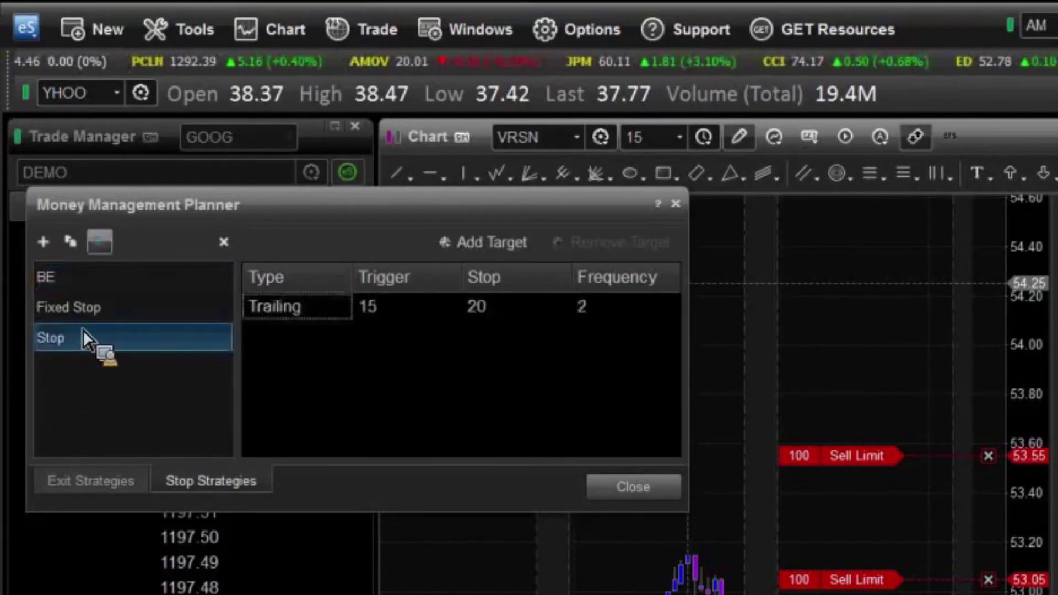
click(104, 246)
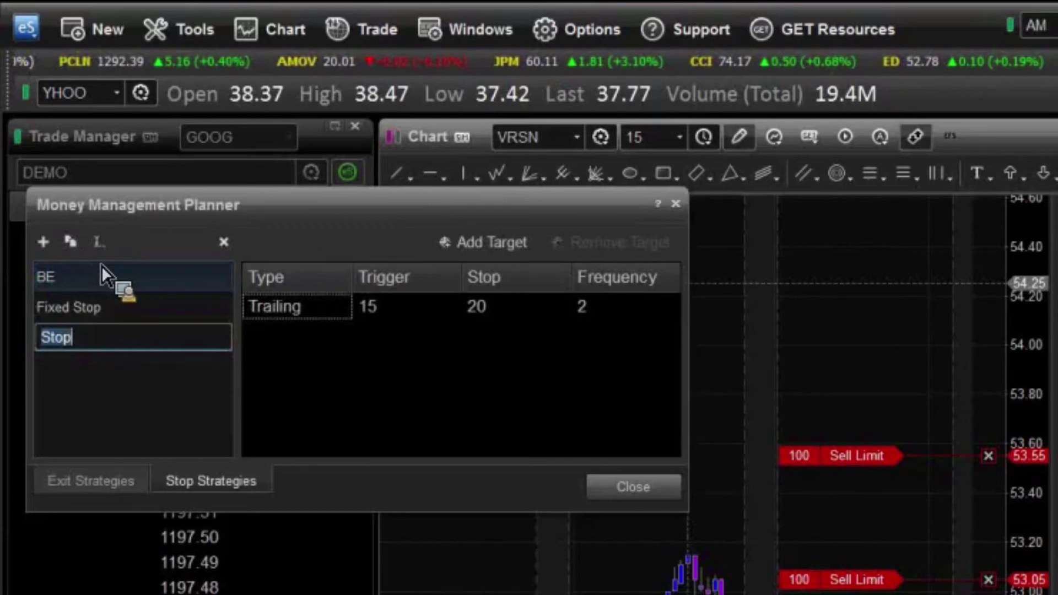
text(T)
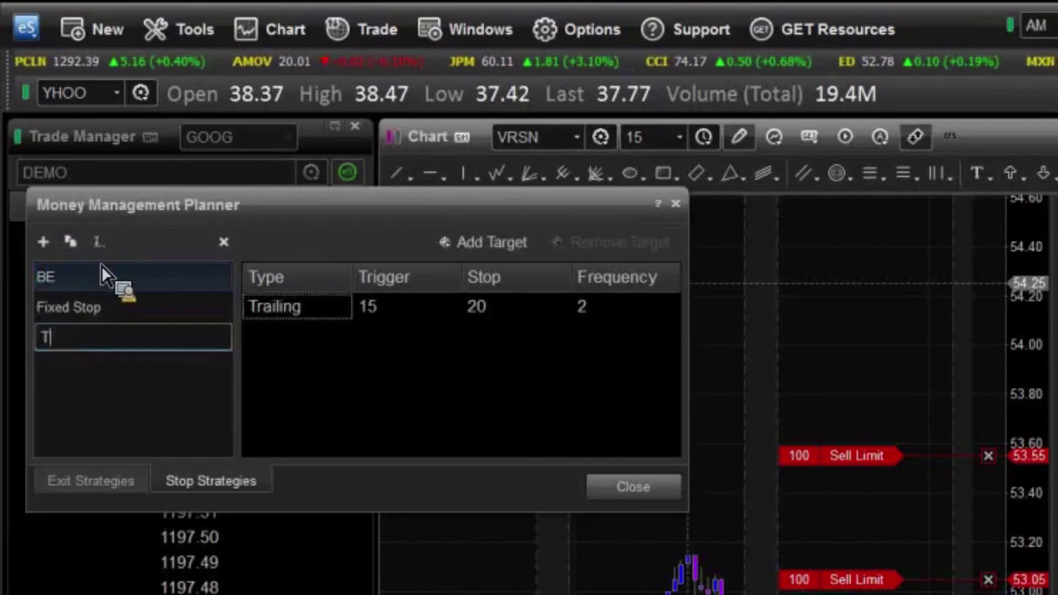
text(railing)
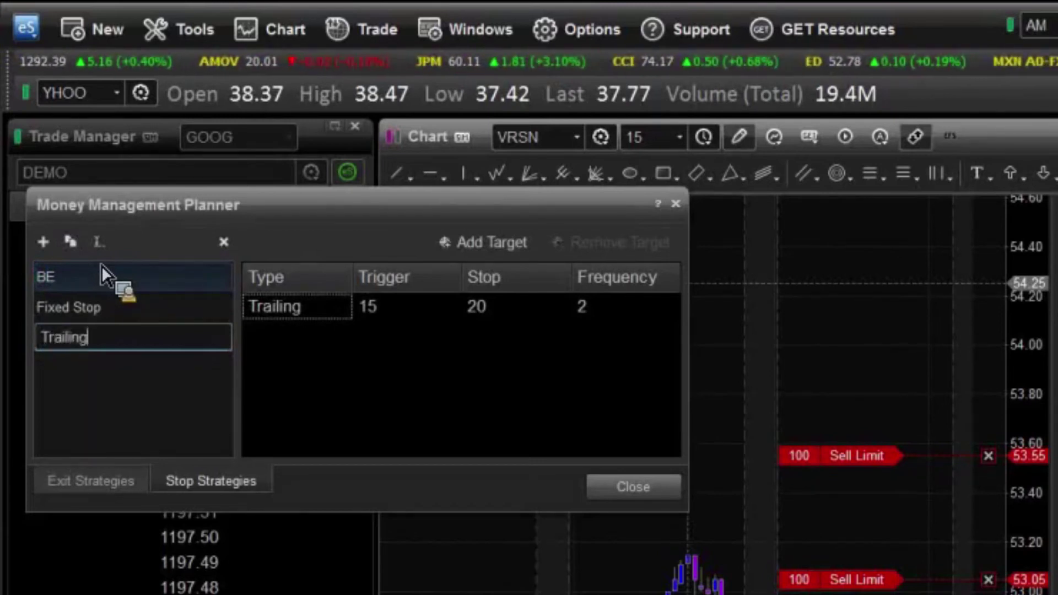
key(Return)
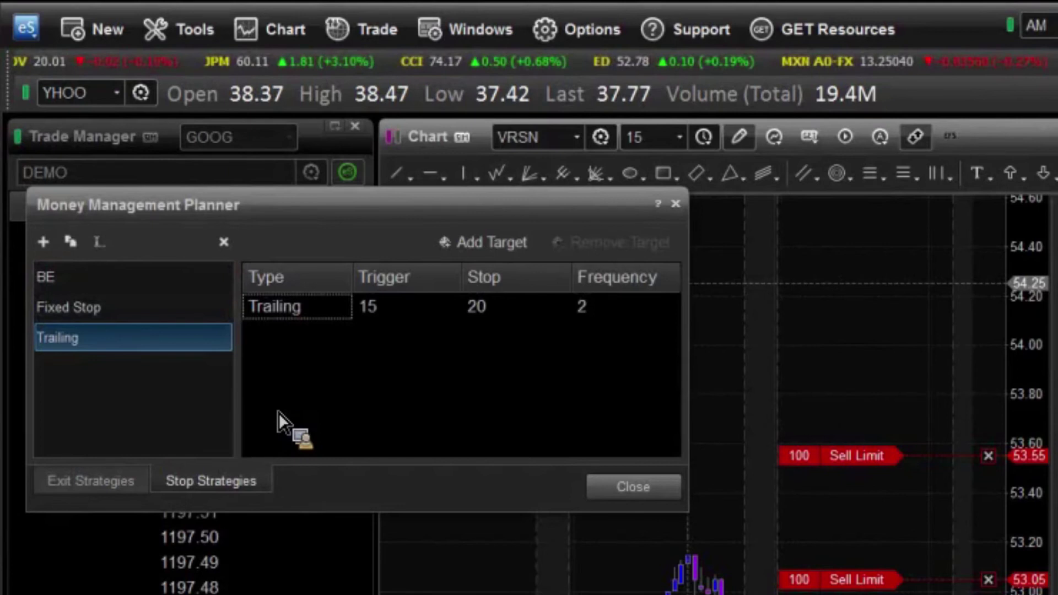
Step: Create a new stop strategy named 'Combo'
click(43, 242)
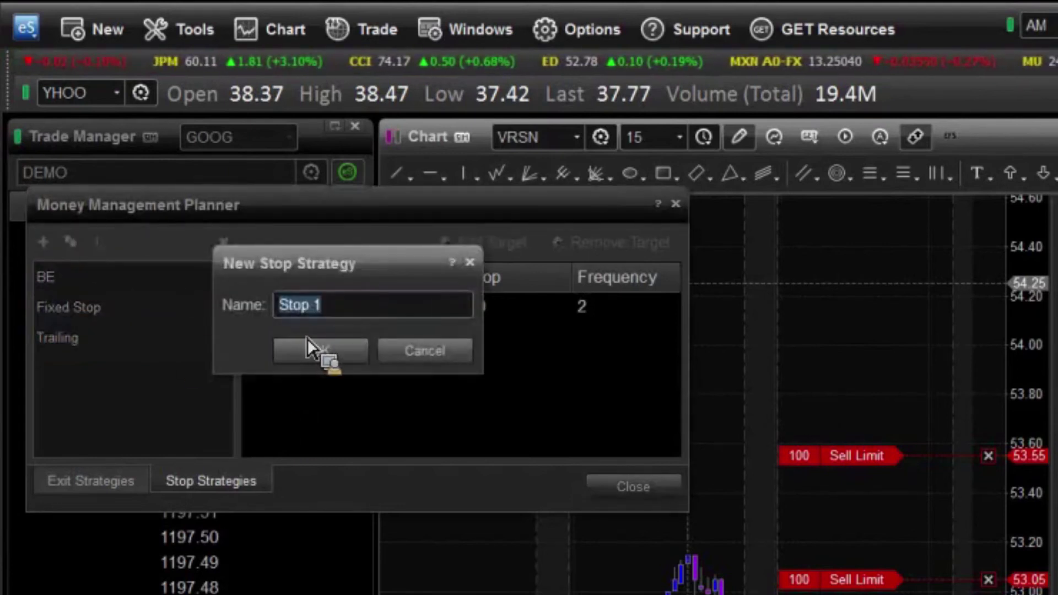
text(Cob)
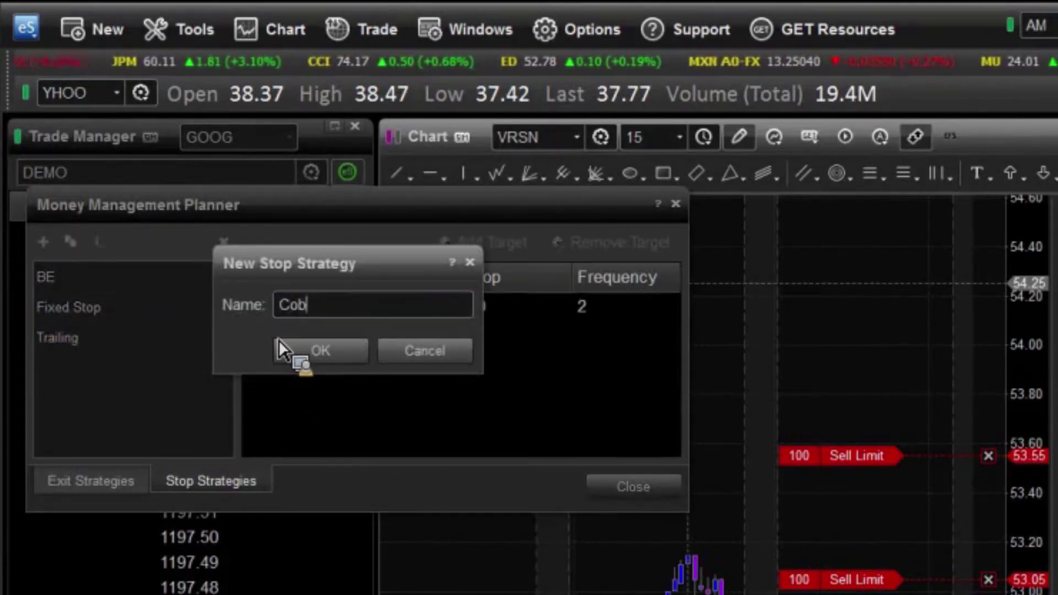
key(BackSpace)
text(mbo)
click(283, 350)
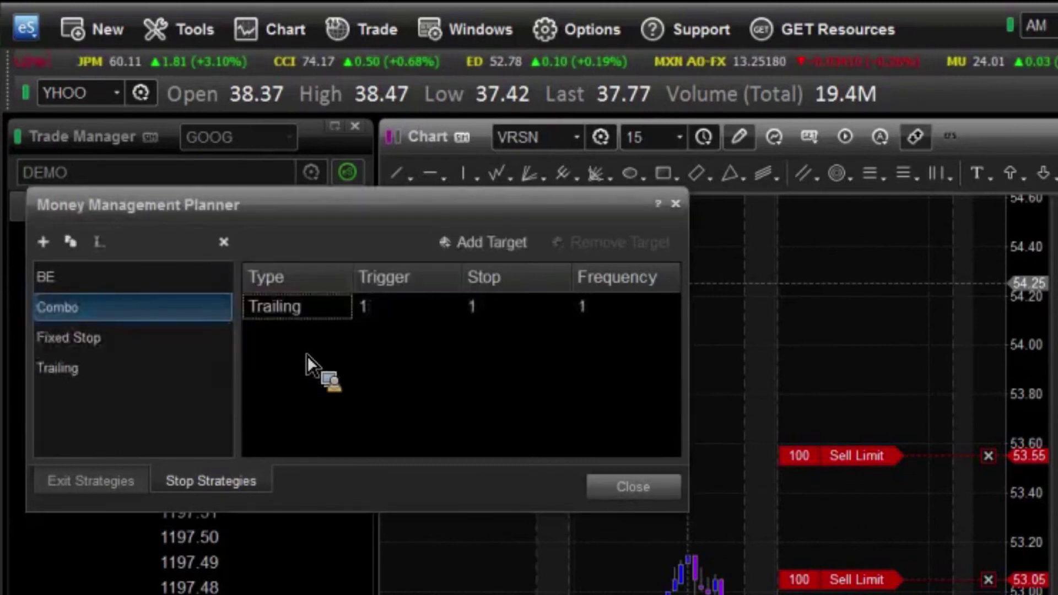
Step: Set Combo's first target to Break Even with a trigger of 25
click(336, 308)
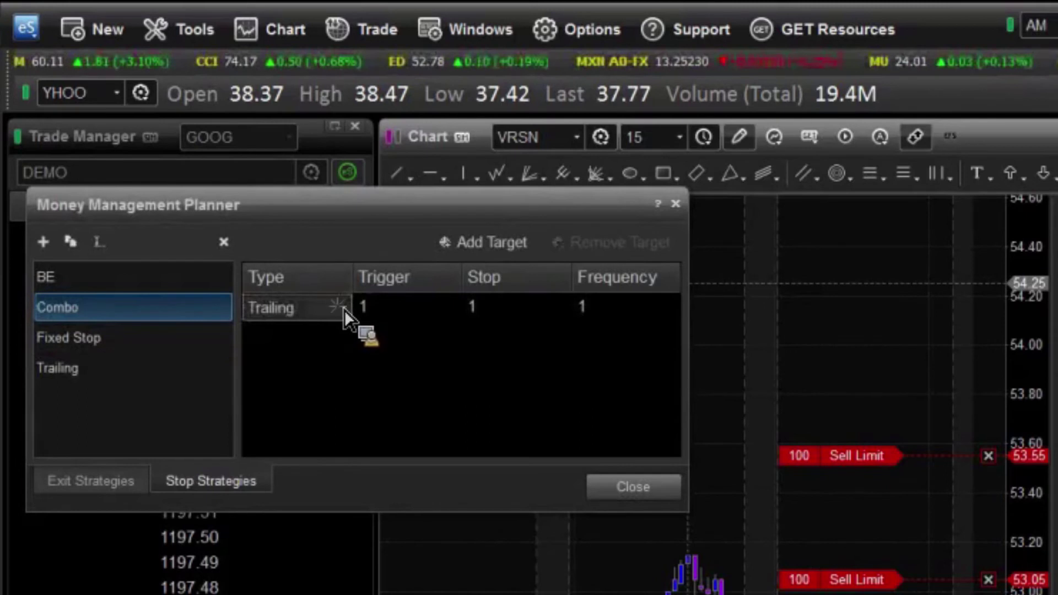
click(345, 309)
click(322, 367)
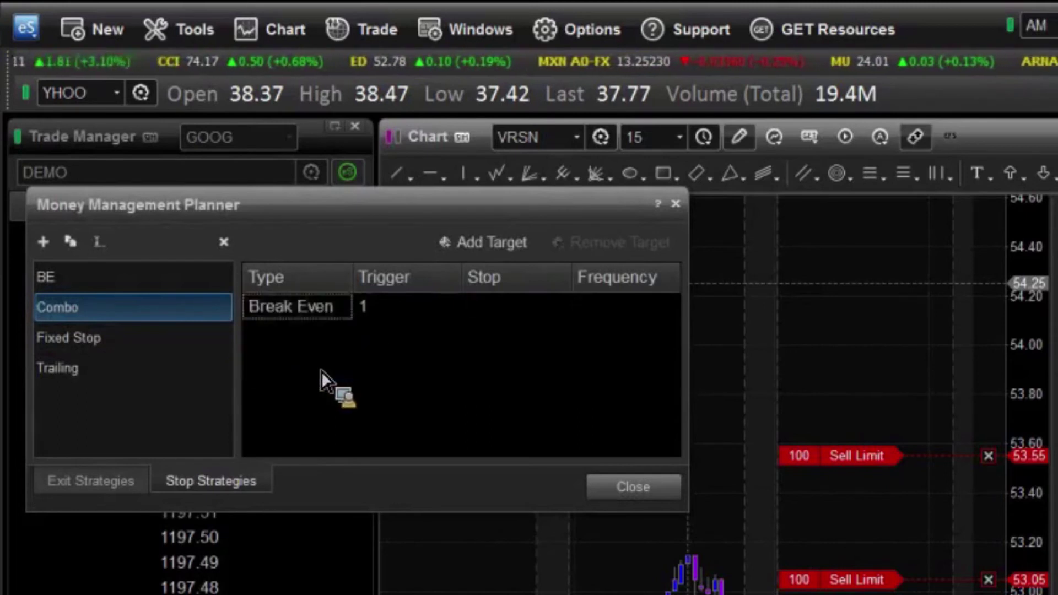
click(407, 312)
click(408, 312)
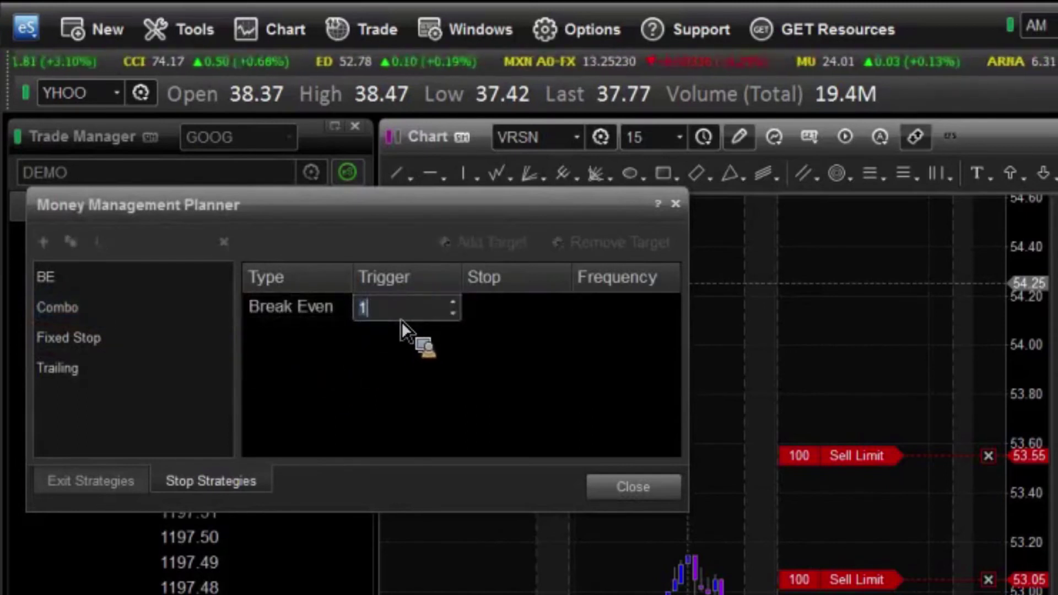
text(25)
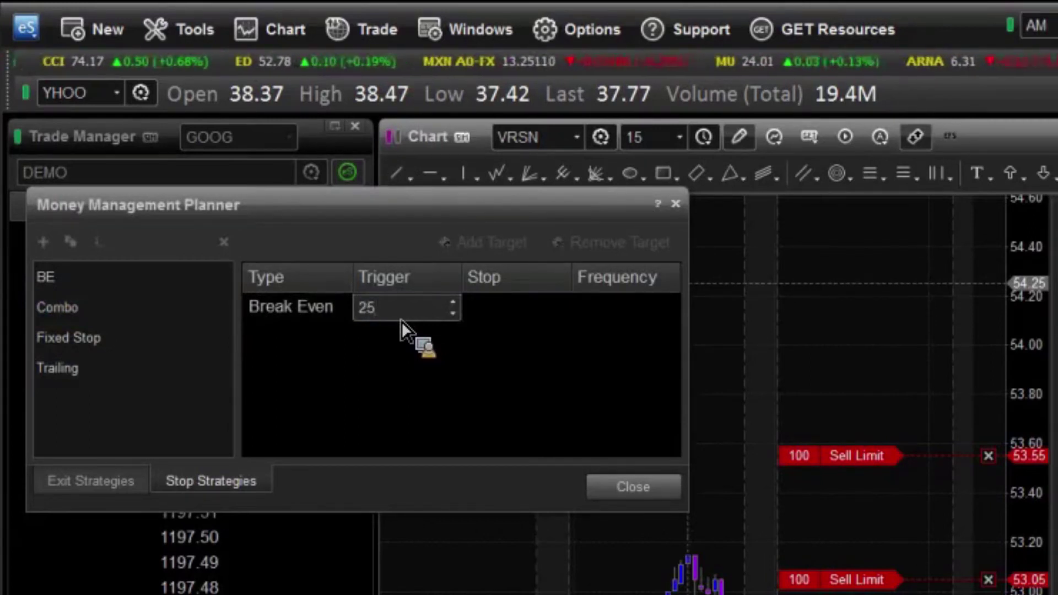
key(Return)
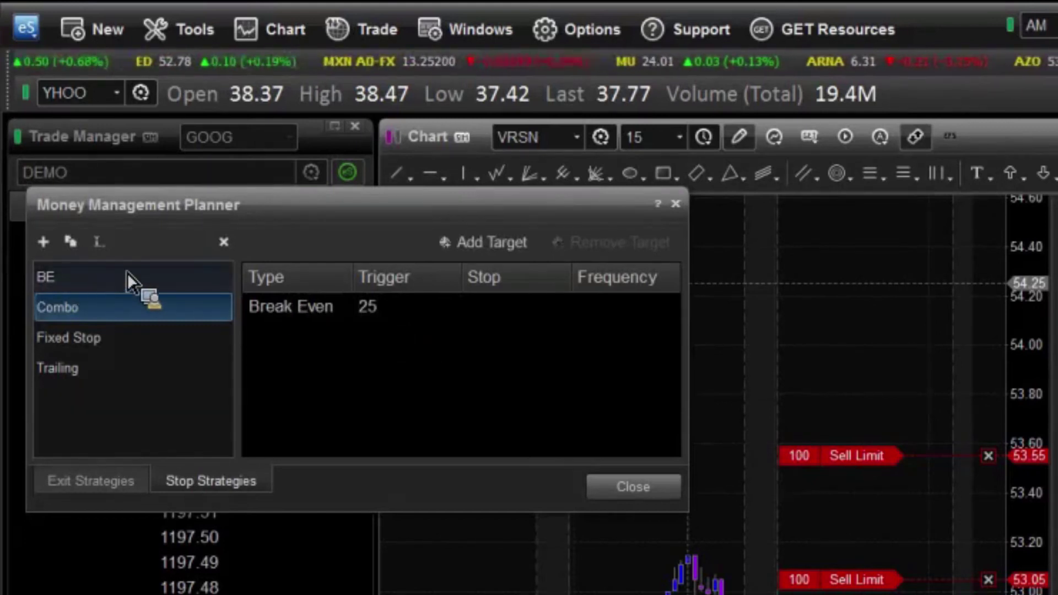
Step: Add a second Combo target: Trailing with trigger 30 and stop 15
click(485, 244)
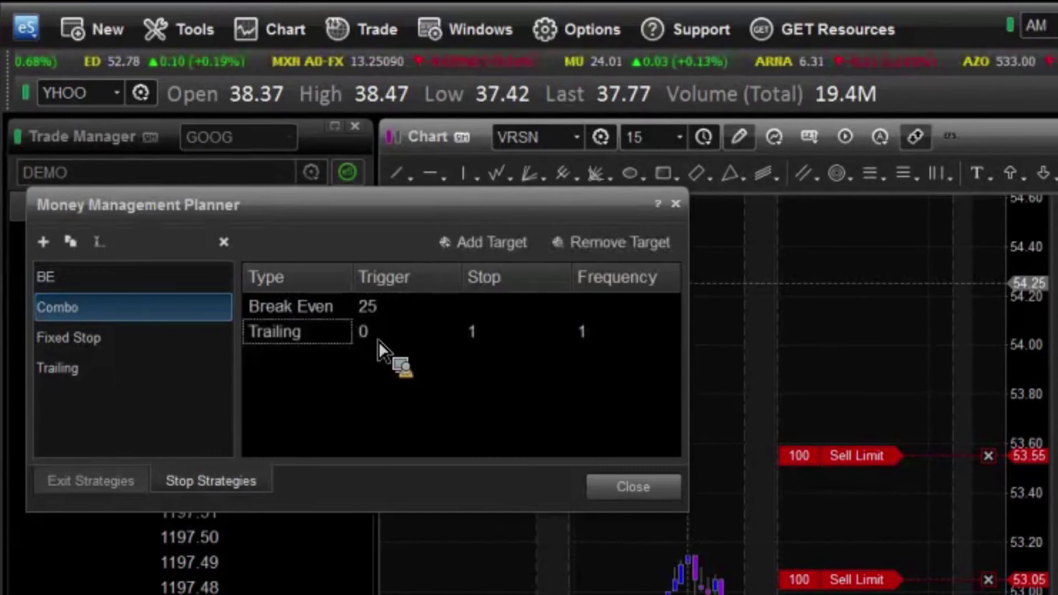
click(342, 337)
click(347, 333)
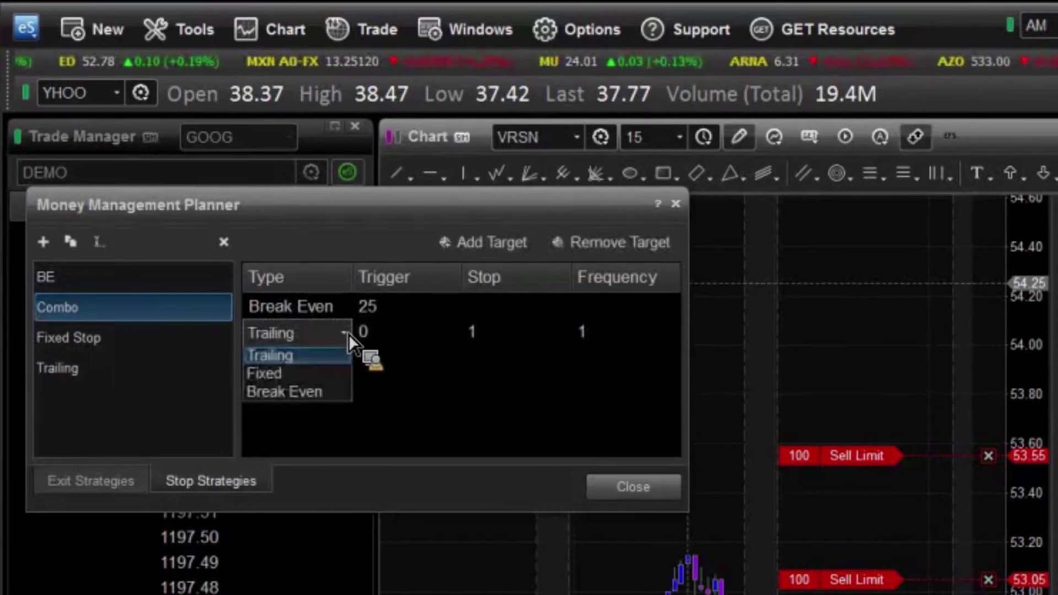
click(327, 361)
click(383, 329)
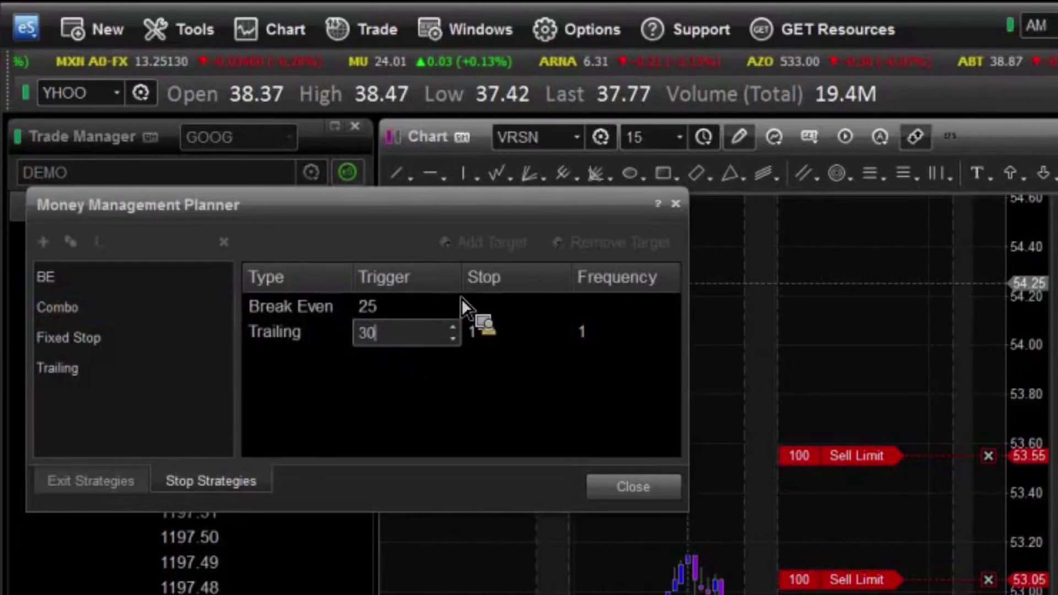
click(501, 327)
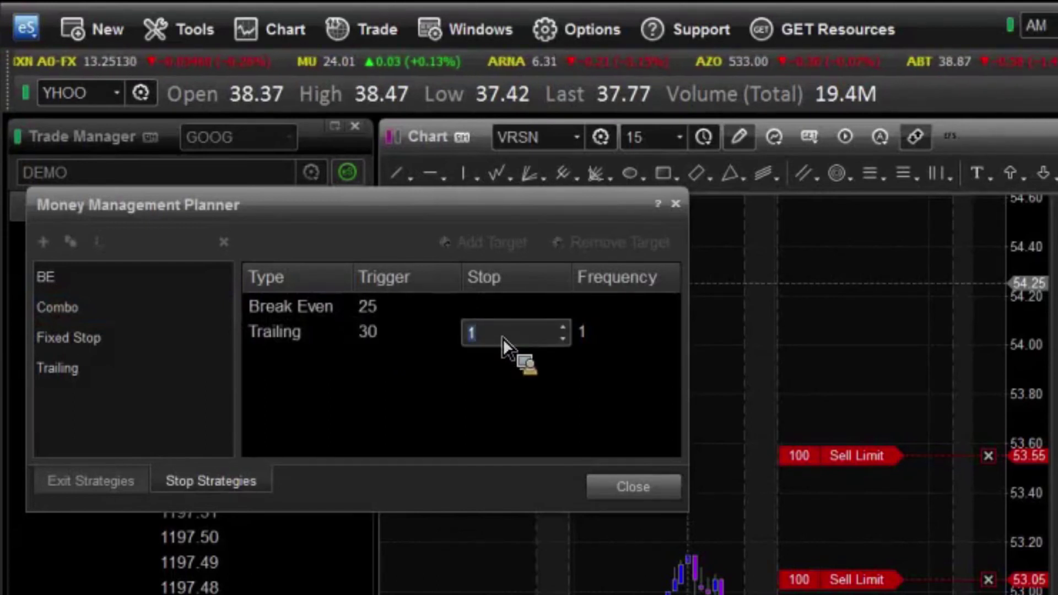
text(15)
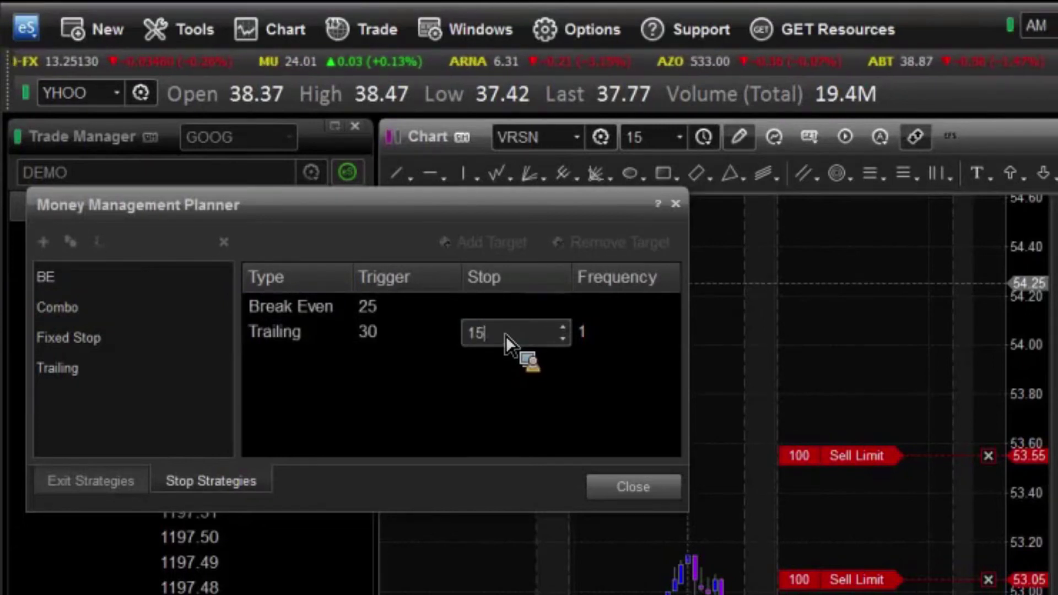
click(590, 335)
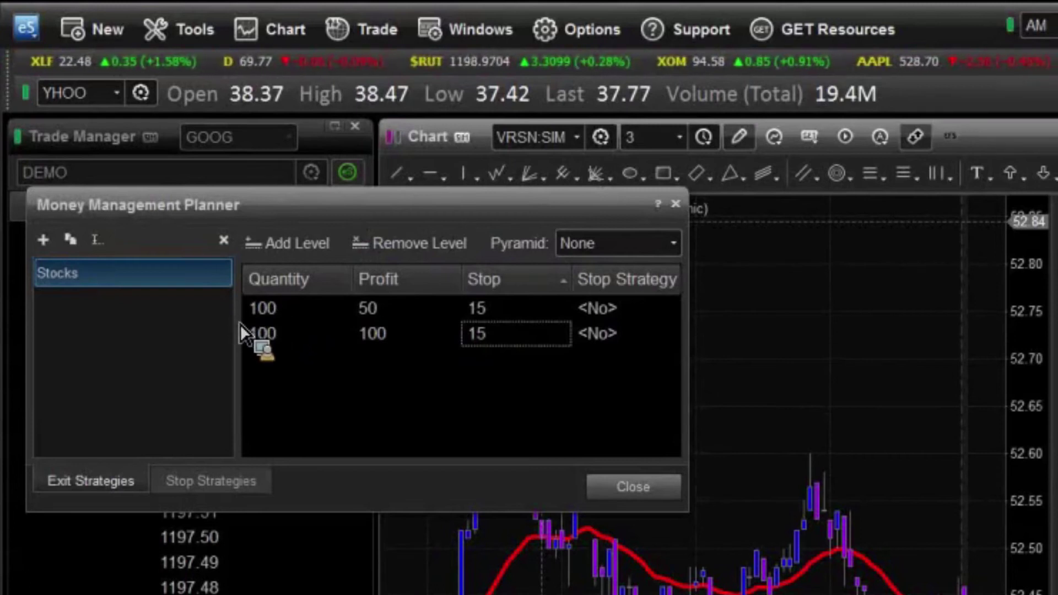
Step: Add a third Stocks exit level with quantity 100, profit 150 and stop 20
click(290, 244)
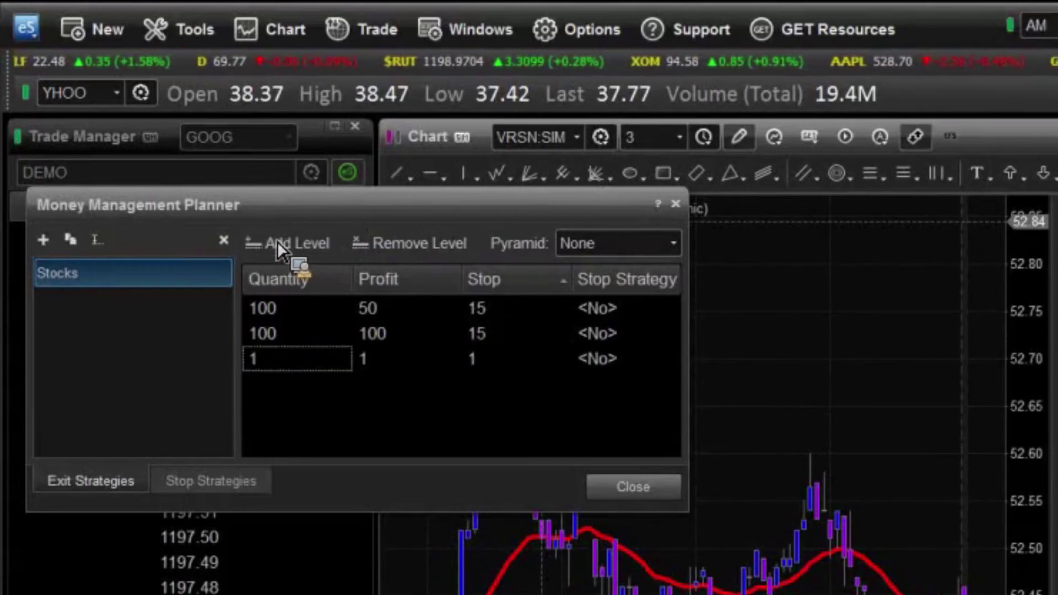
click(270, 360)
text(000)
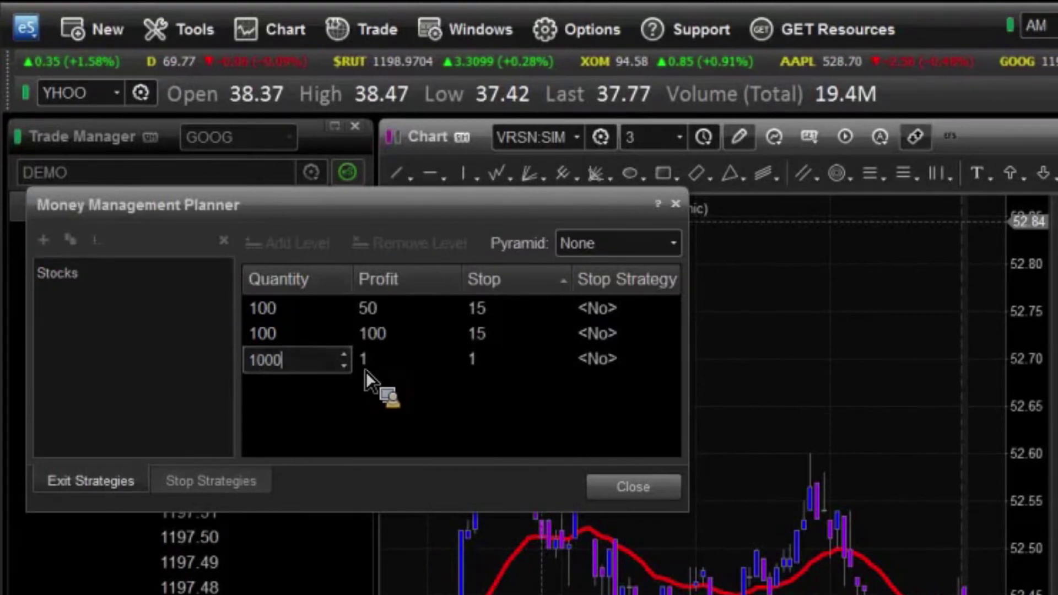
key(BackSpace)
click(385, 368)
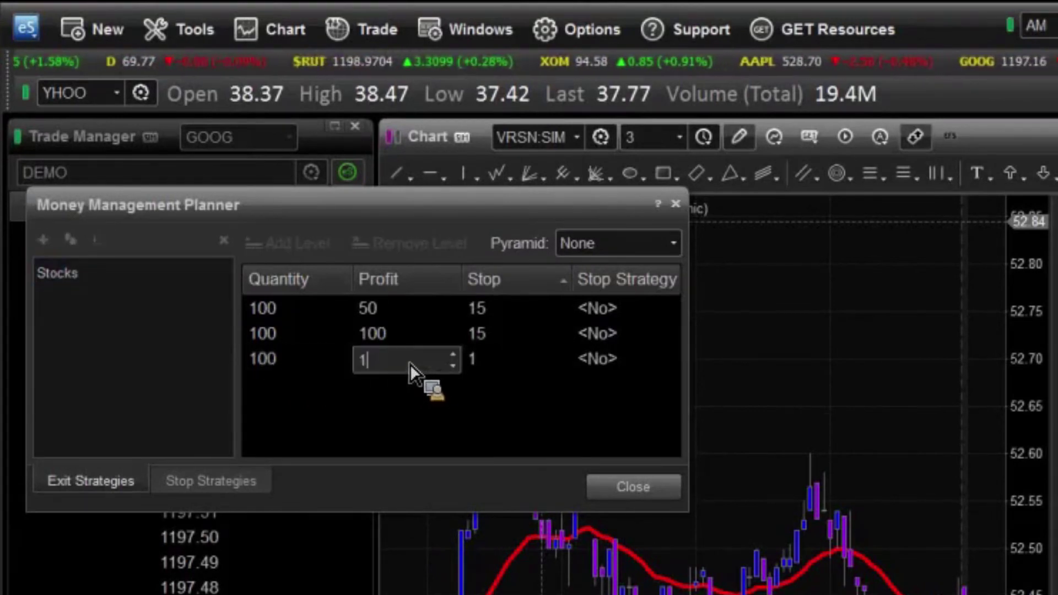
text(15)
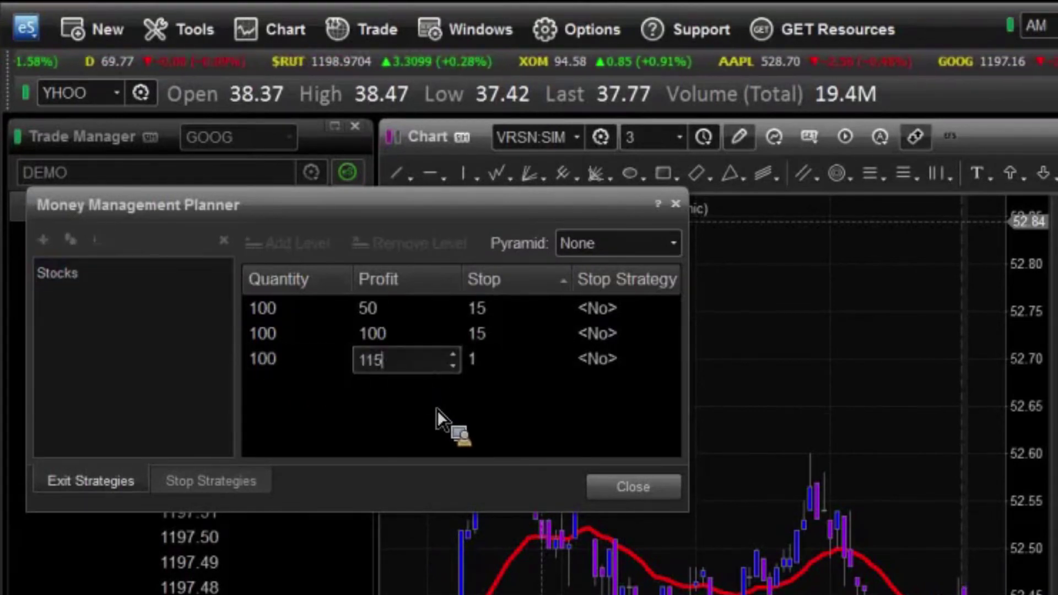
key(BackSpace)
key(BackSpace)
text(50)
key(Tab)
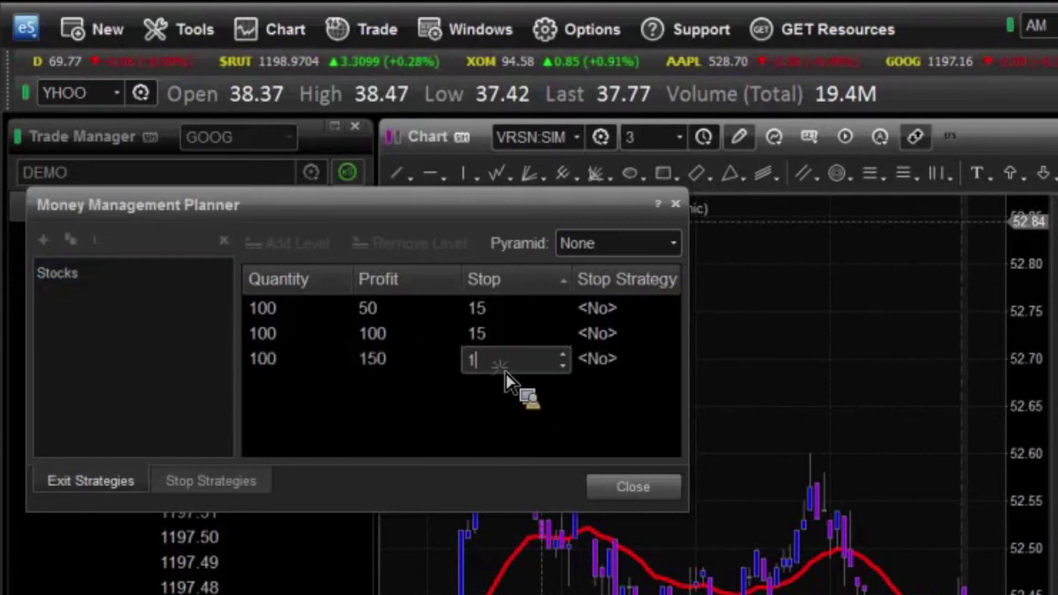
key(BackSpace)
text(20)
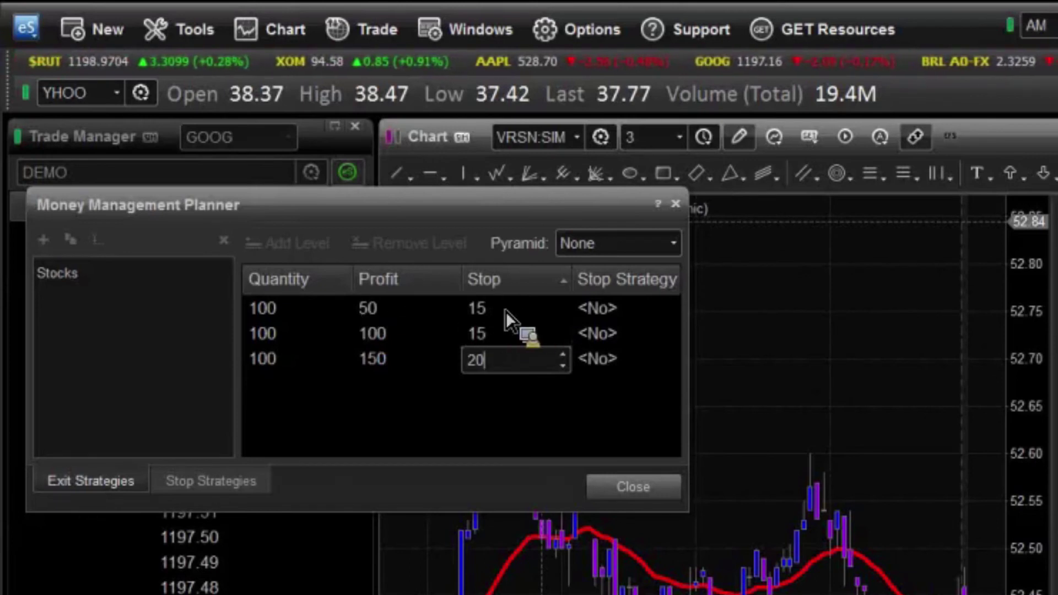
click(621, 306)
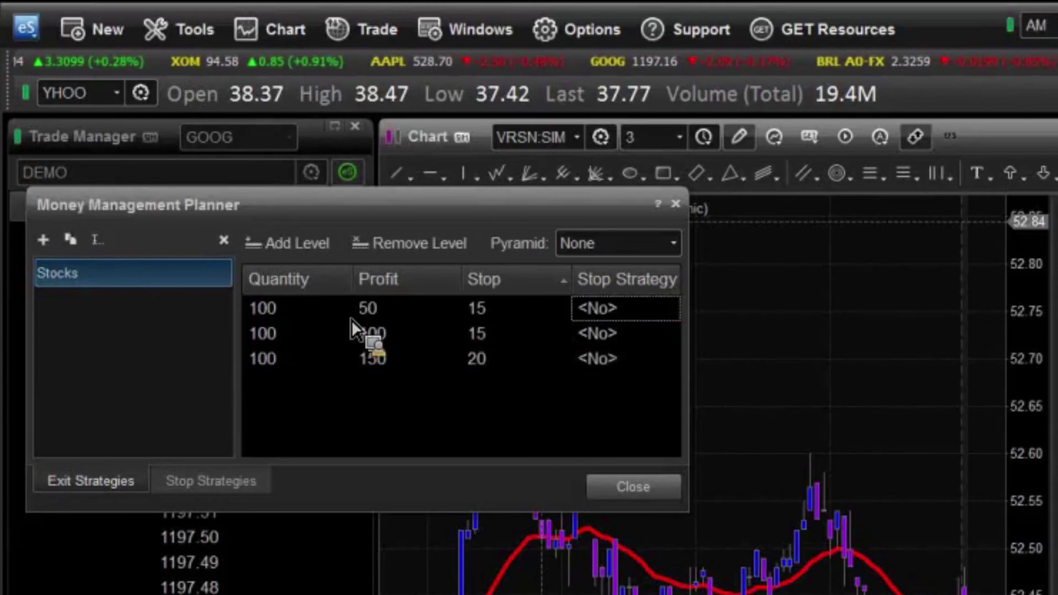
Step: Assign the BE stop strategy to the first exit level and Combo to the second
click(600, 317)
click(670, 310)
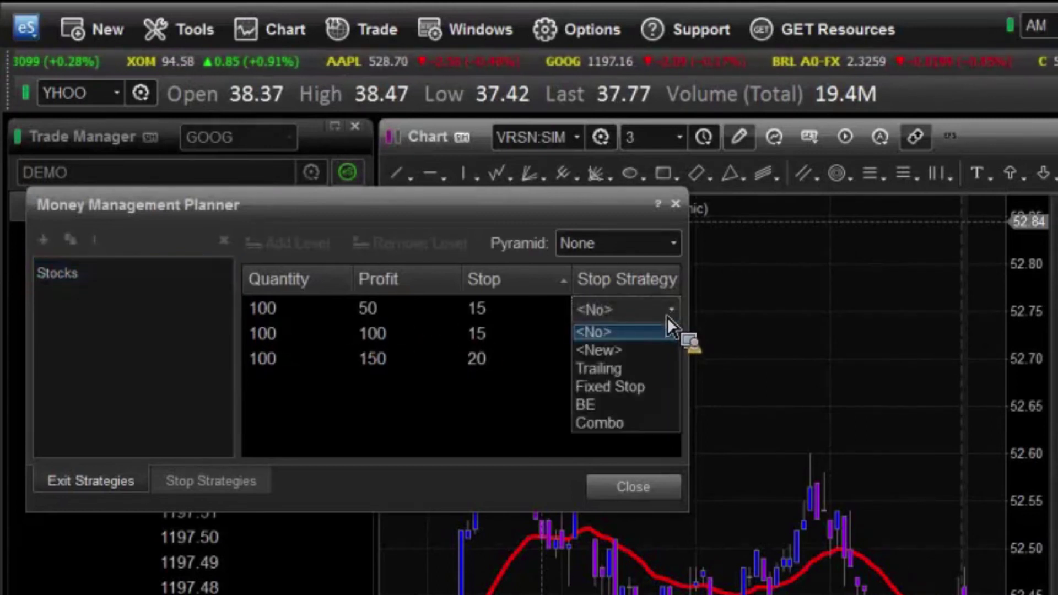
click(625, 407)
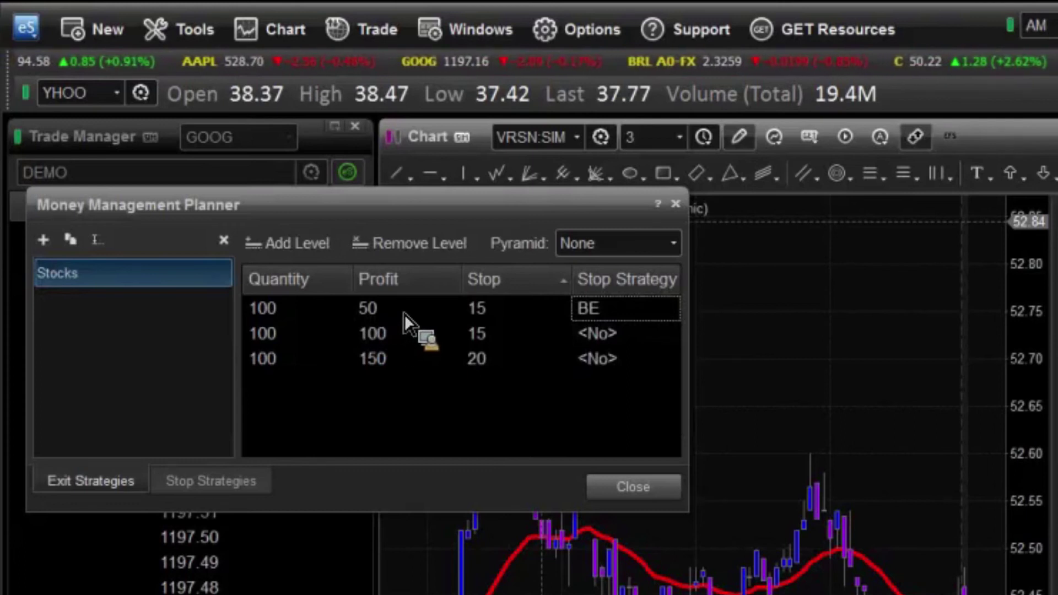
click(634, 337)
click(672, 336)
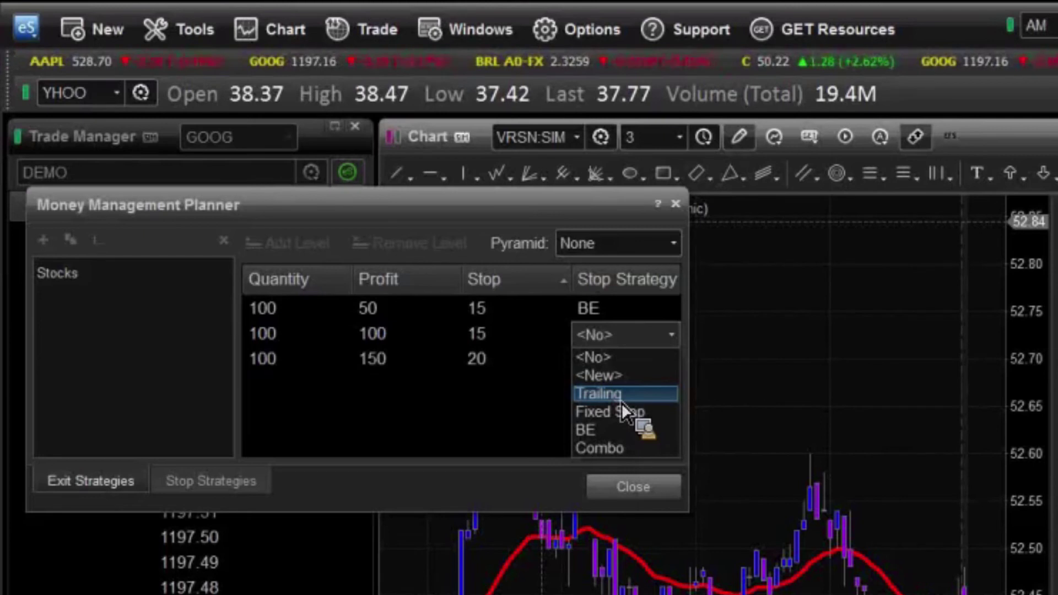
key(Down)
key(Down)
key(Down)
click(620, 452)
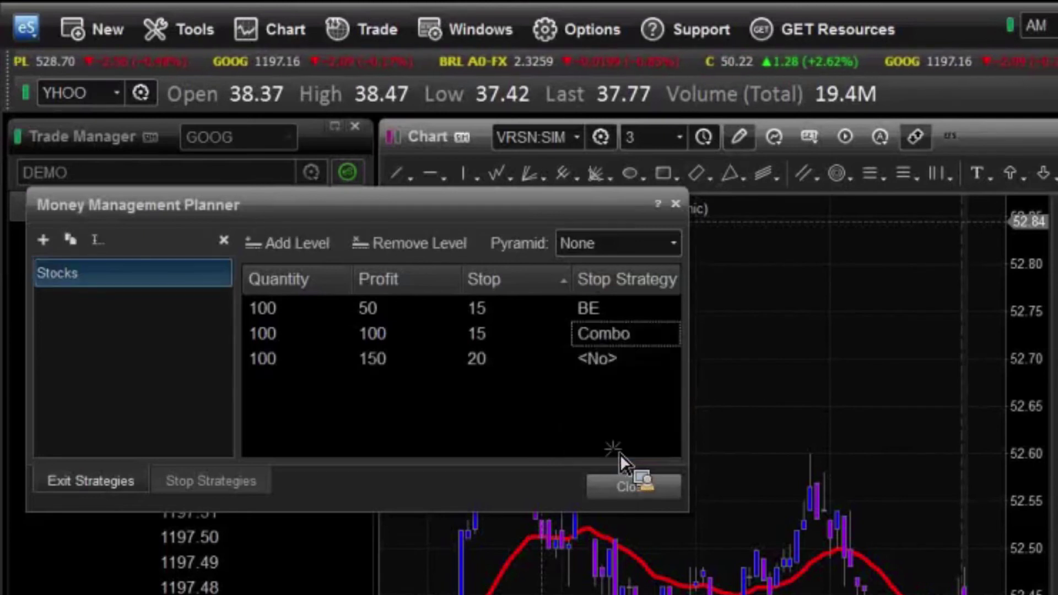
Step: Review the Combo strategy's settings, then assign Trailing to the third exit level
click(234, 489)
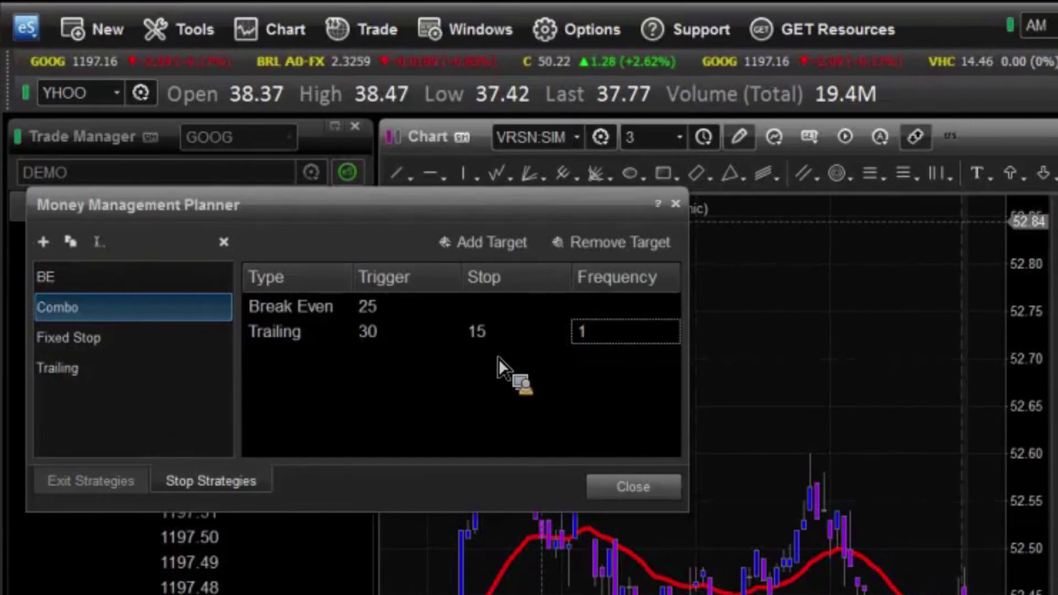
click(123, 492)
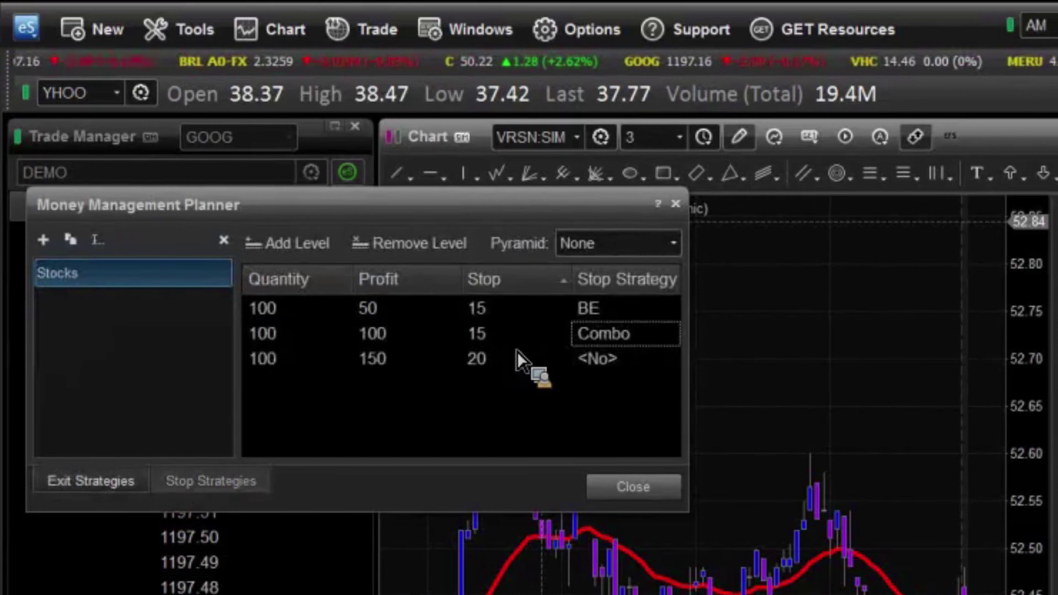
click(627, 360)
click(634, 361)
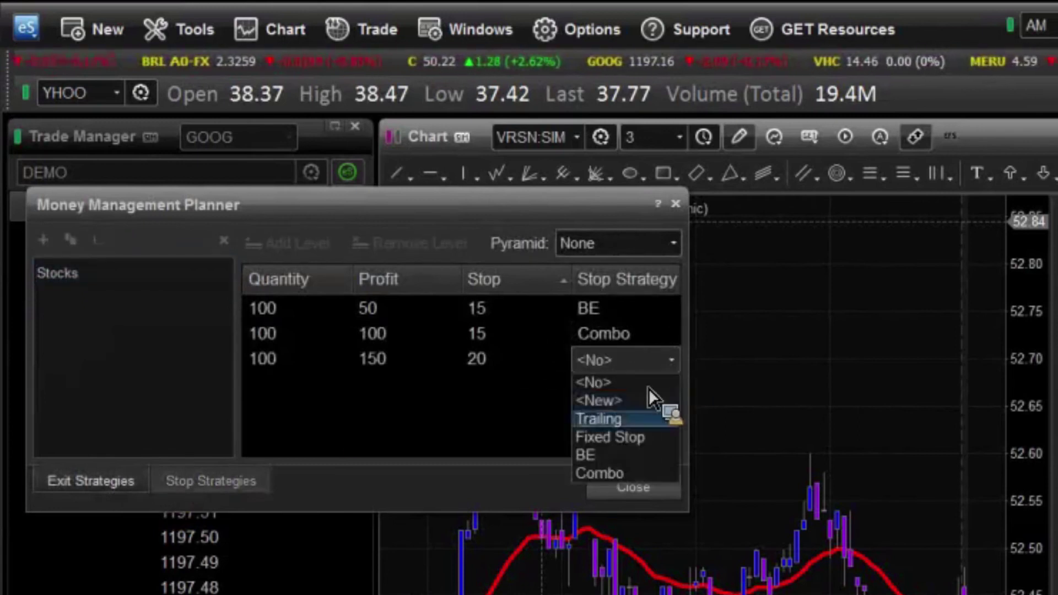
click(609, 420)
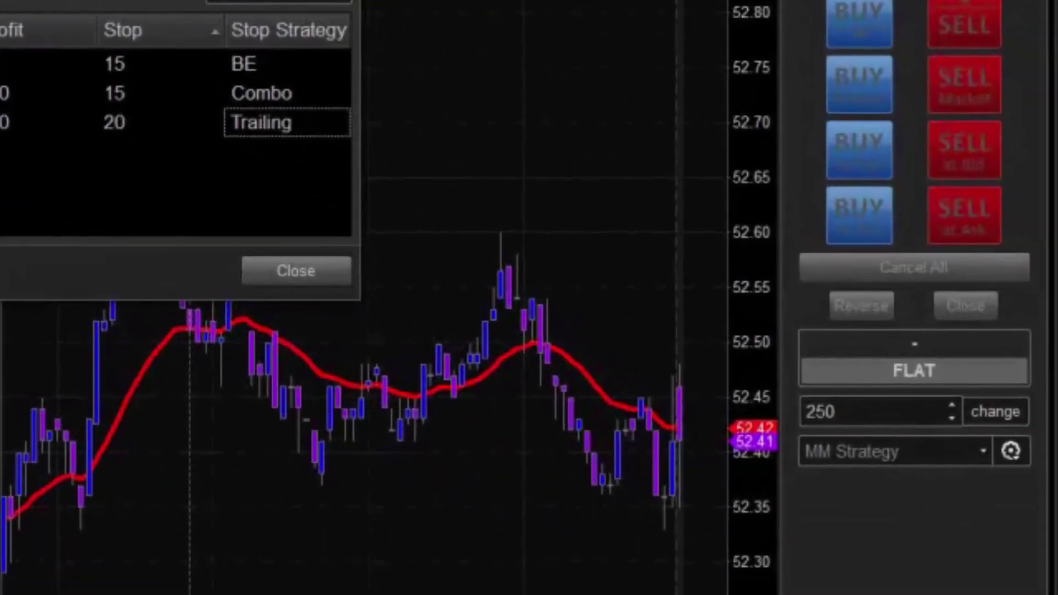
Step: Close the planner, apply the Stocks MM strategy, and set order quantity to 300
click(292, 272)
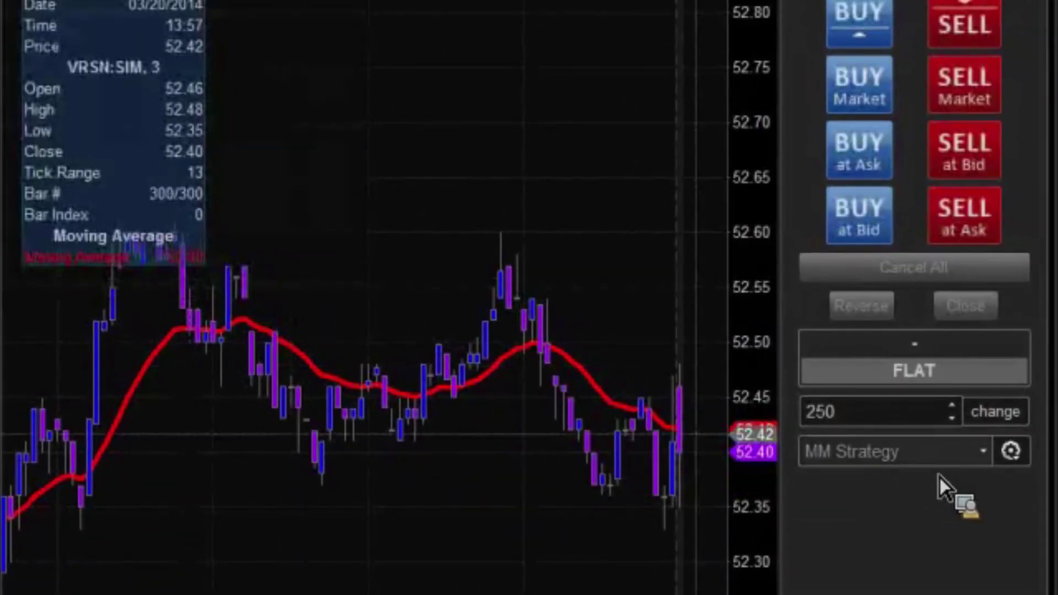
click(905, 461)
click(870, 500)
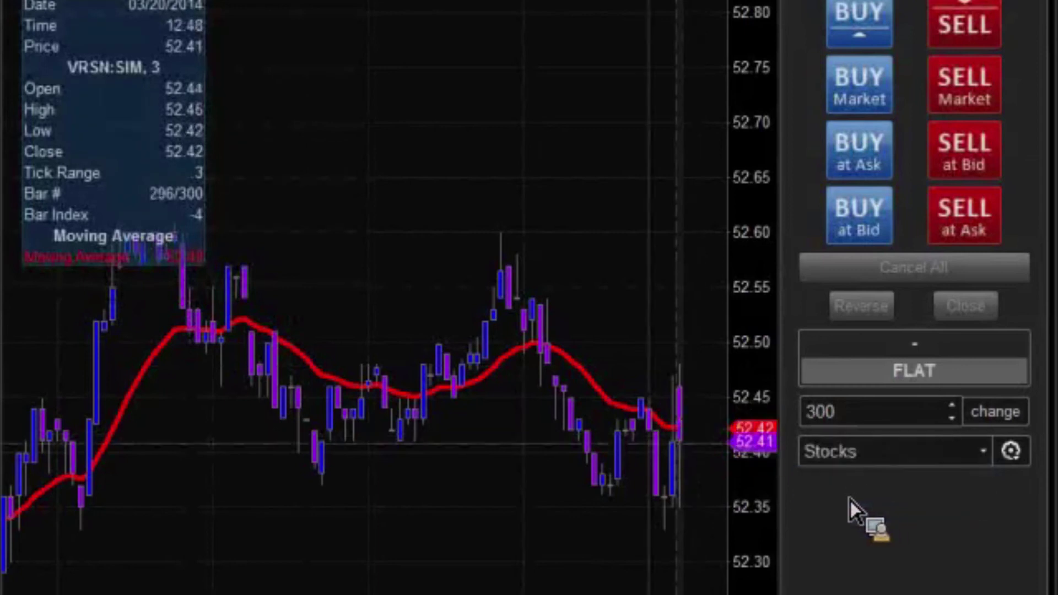
double_click(856, 417)
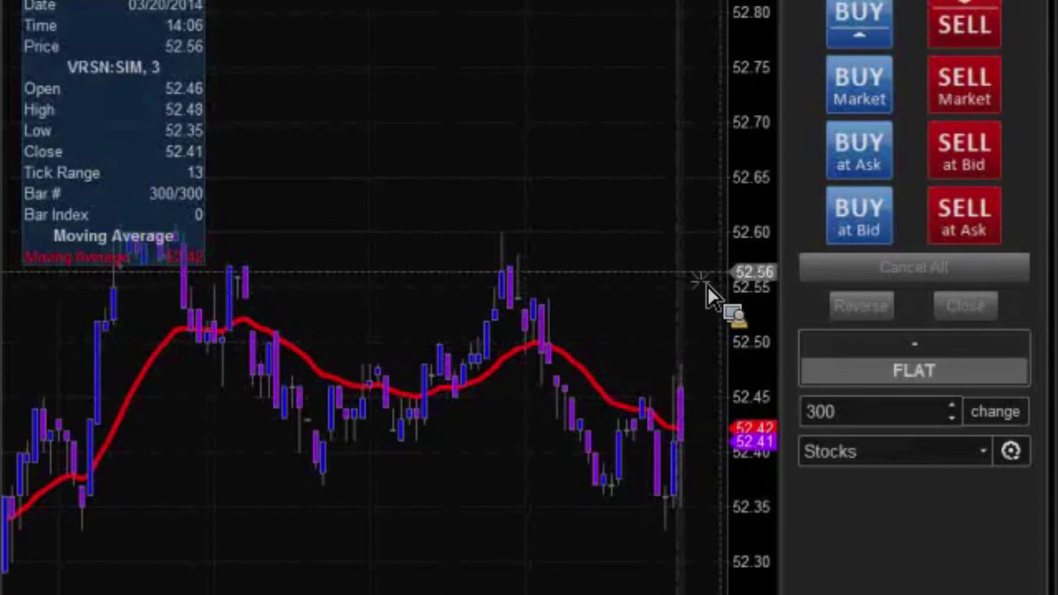
Step: Place a 300-share VRSN Buy Limit order on the chart at 52.38
drag(755, 247, 744, 344)
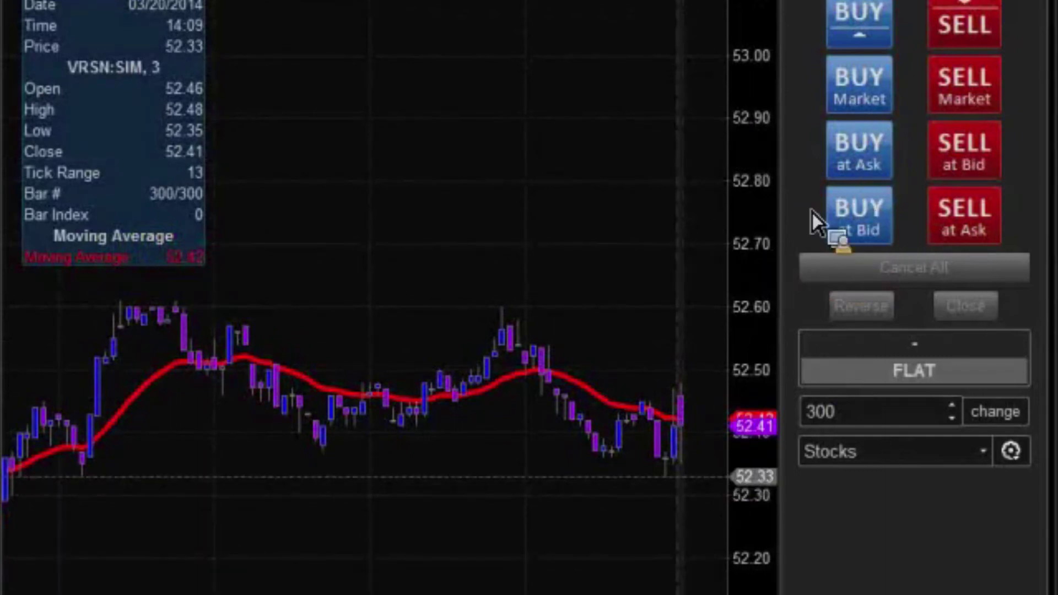
mouse_move(862, 25)
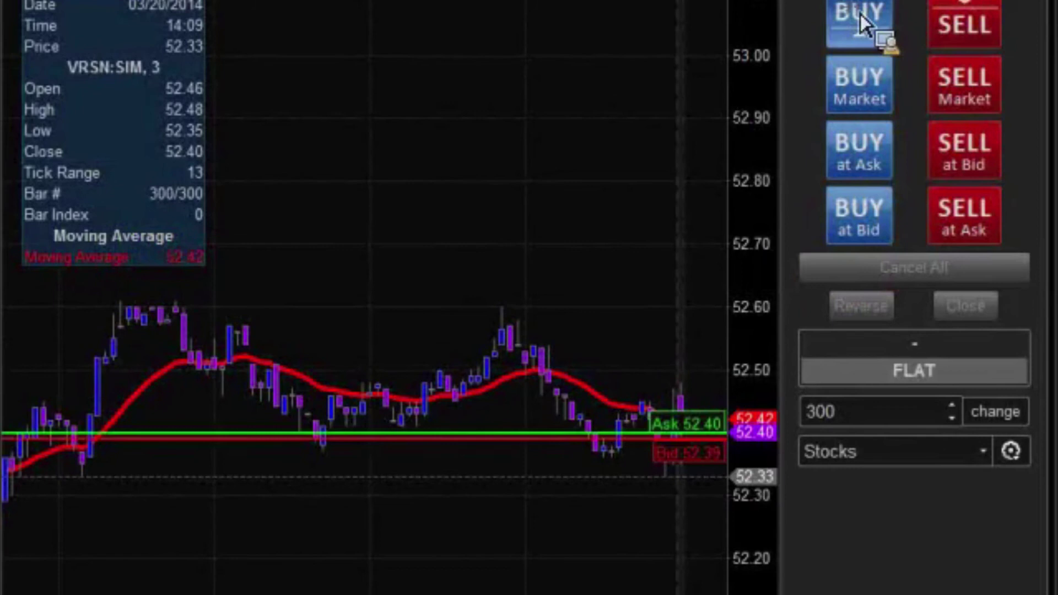
drag(862, 25, 715, 467)
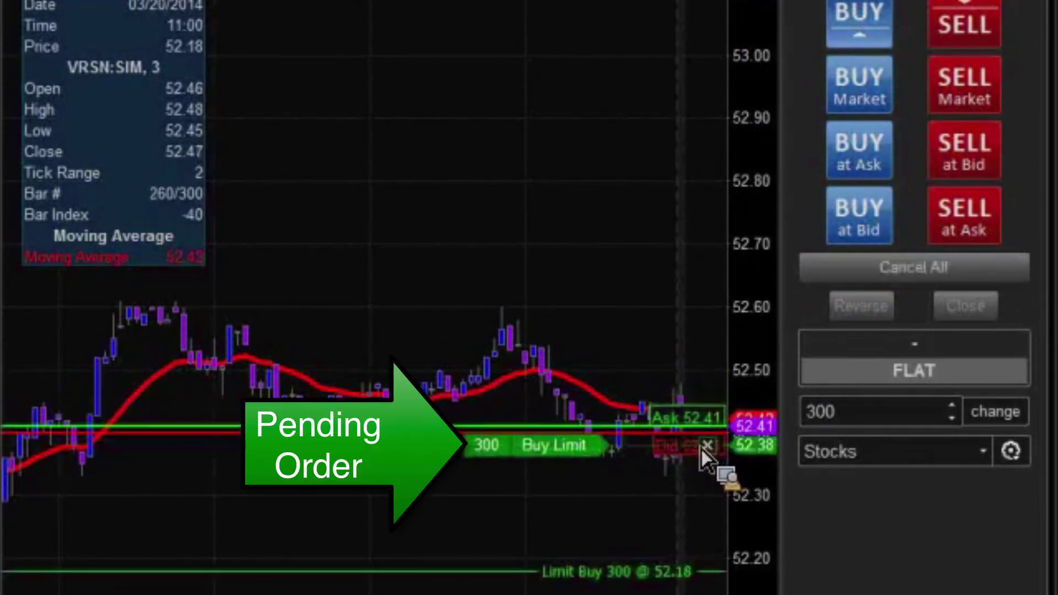
mouse_move(383, 569)
mouse_down()
mouse_move(398, 550)
mouse_move(380, 556)
mouse_up()
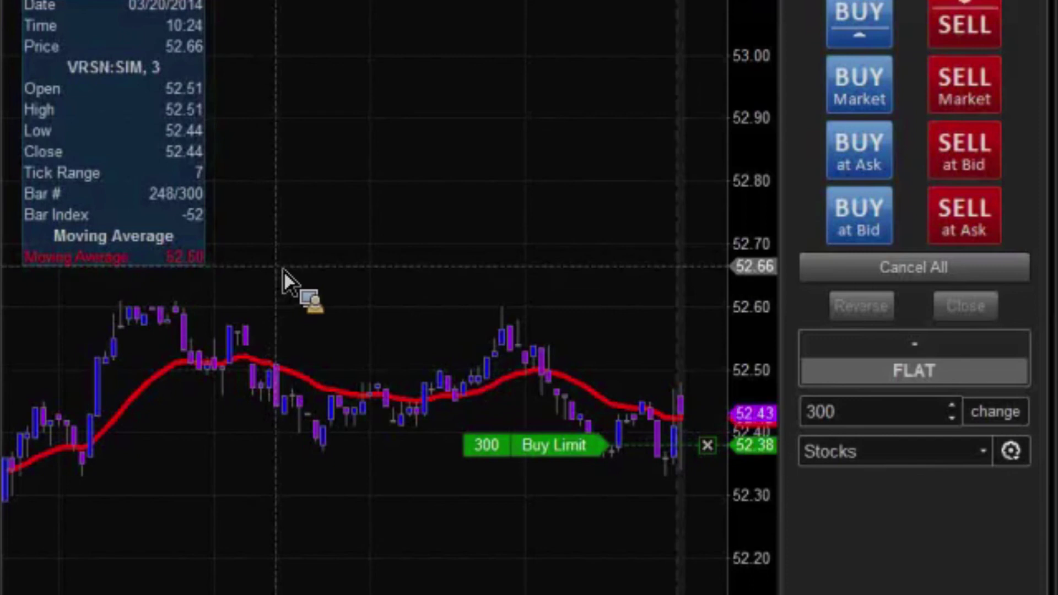
Step: Let the 52.38 buy fill, then rescale the chart to show targets 52.88–53.88 and stops 52.23, 52.18
scroll(349, 548, down, 5)
click(272, 500)
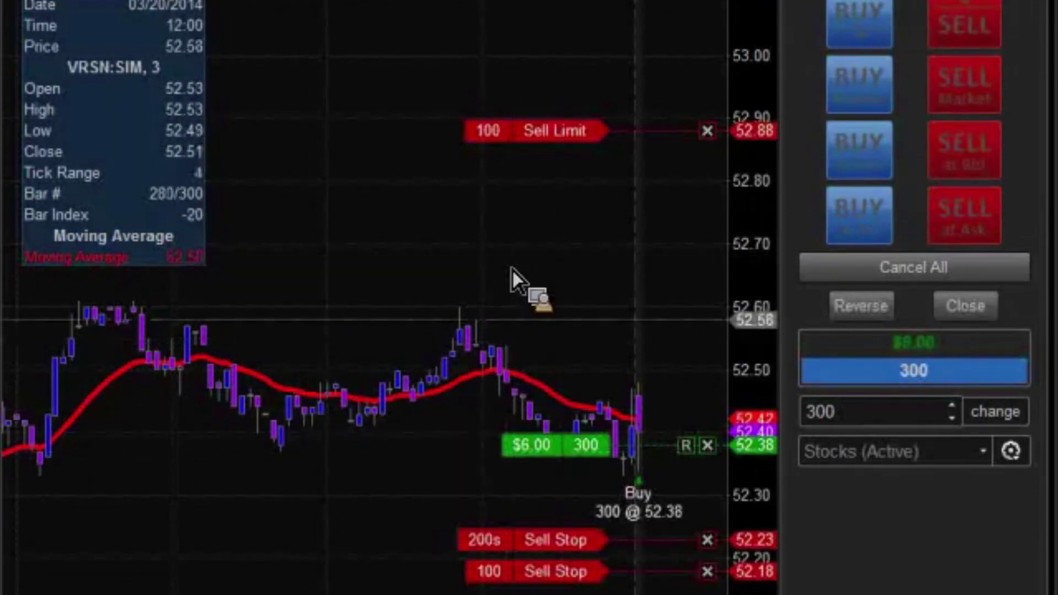
drag(772, 72, 763, 475)
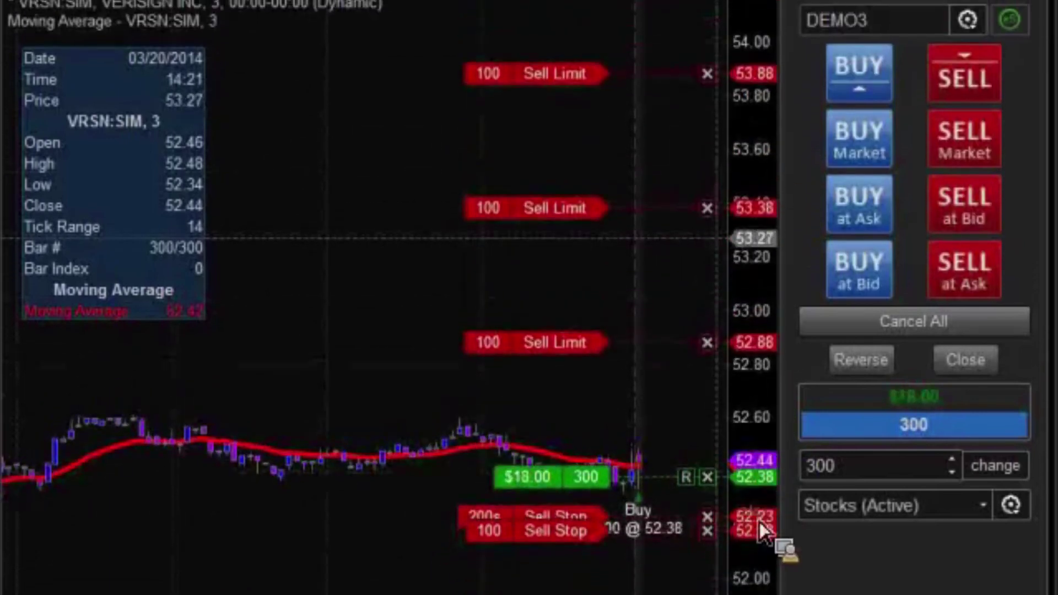
drag(763, 530, 748, 559)
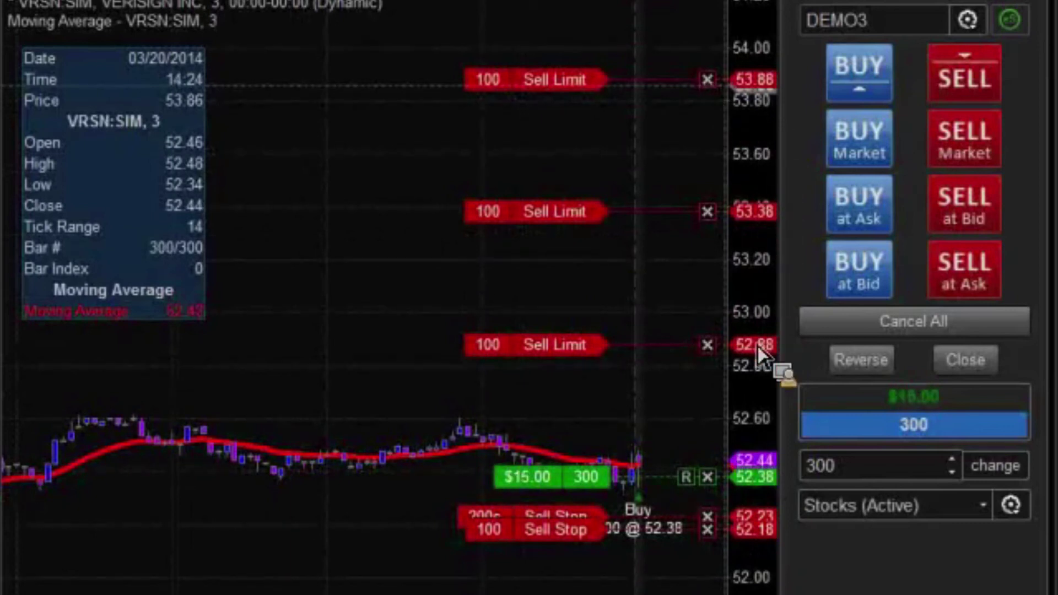
drag(766, 479, 765, 428)
drag(471, 479, 430, 292)
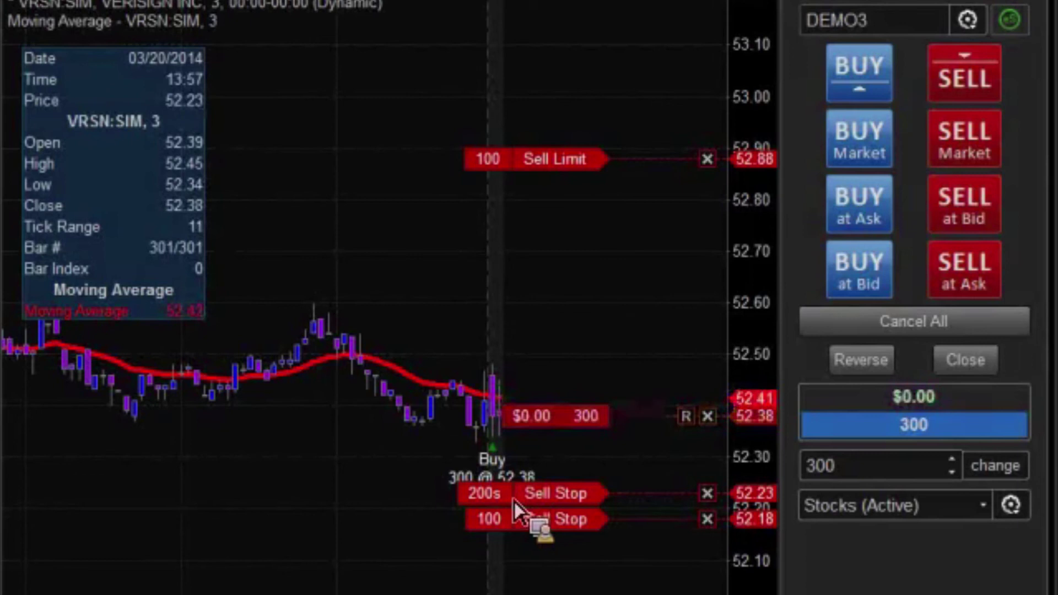
Step: Rescale the price axis to show the 53.38 target as the stops trail upward
drag(542, 504, 771, 519)
drag(733, 292, 336, 517)
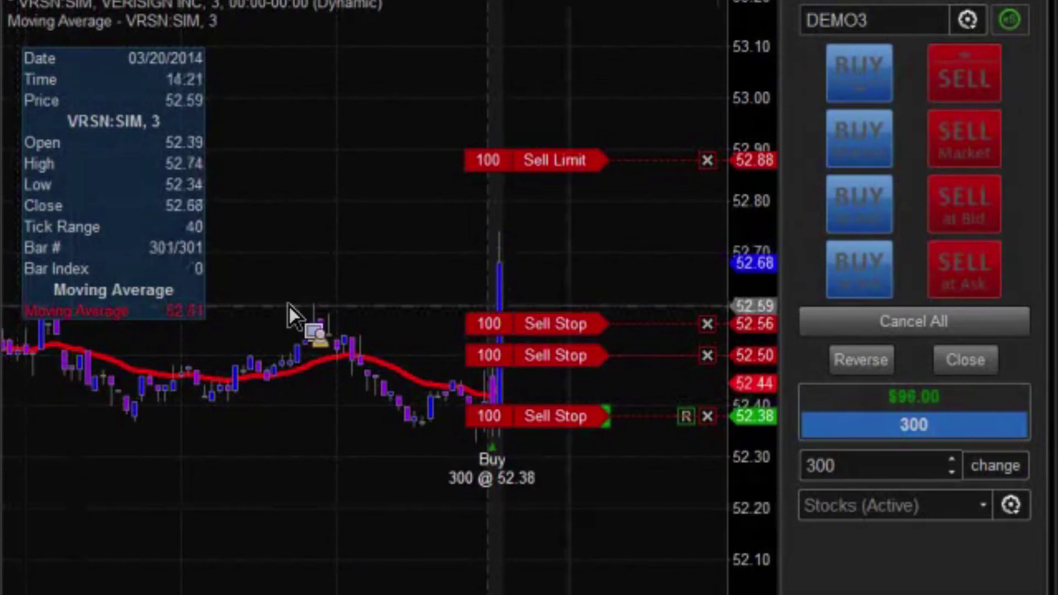
Step: Widen the price scale to show the remaining 52.88 and 53.88 Sell Limits and their stops
drag(786, 171, 760, 285)
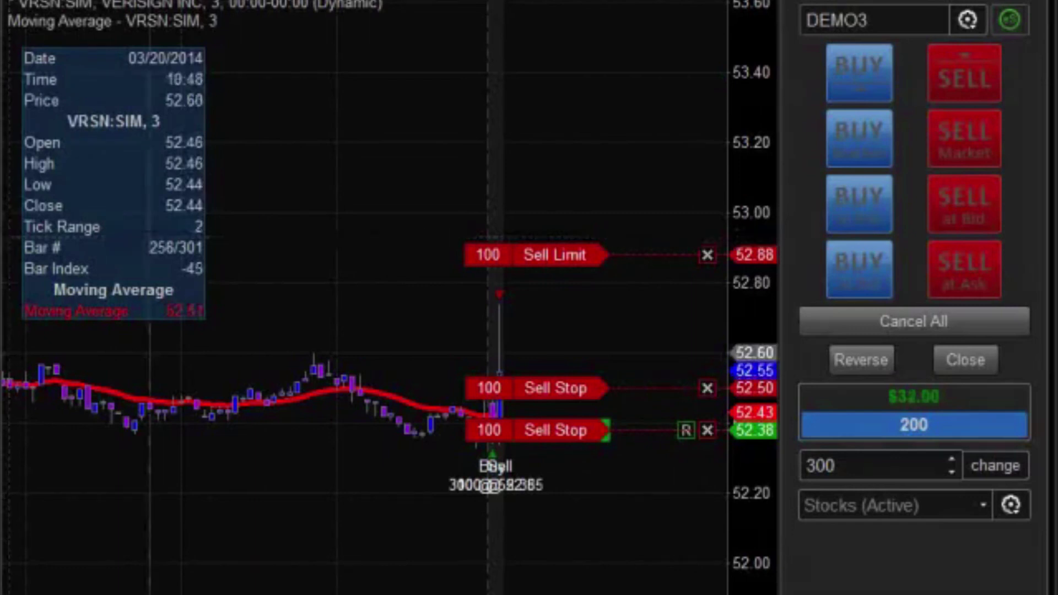
drag(757, 132, 752, 289)
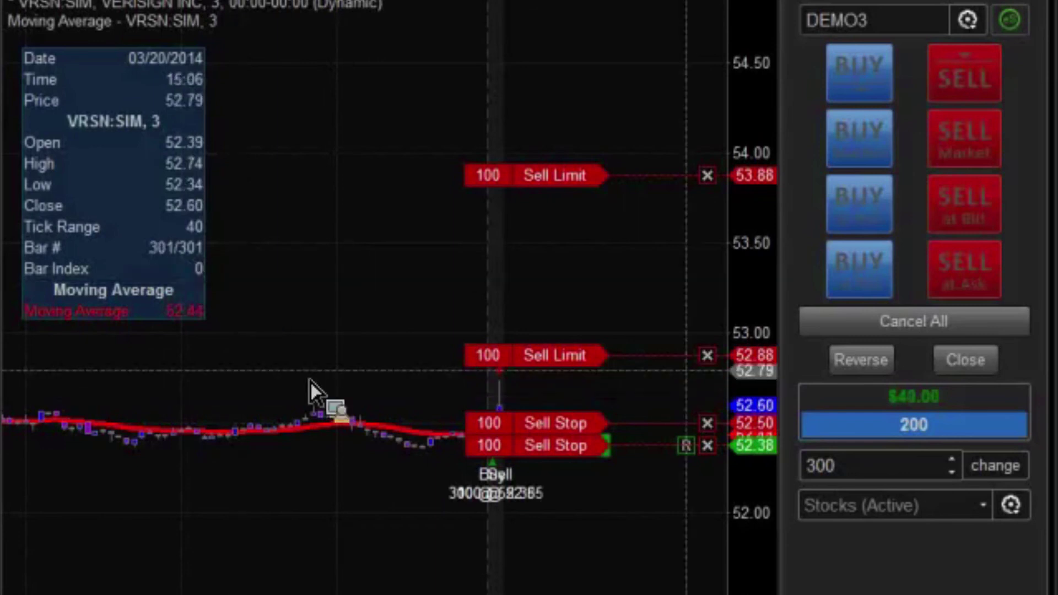
drag(763, 318, 762, 264)
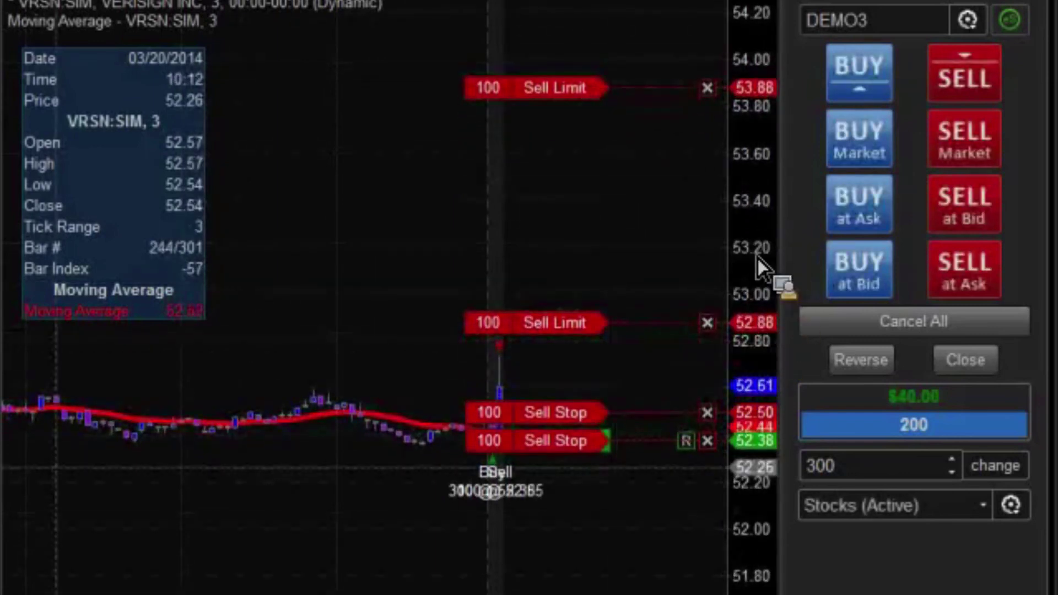